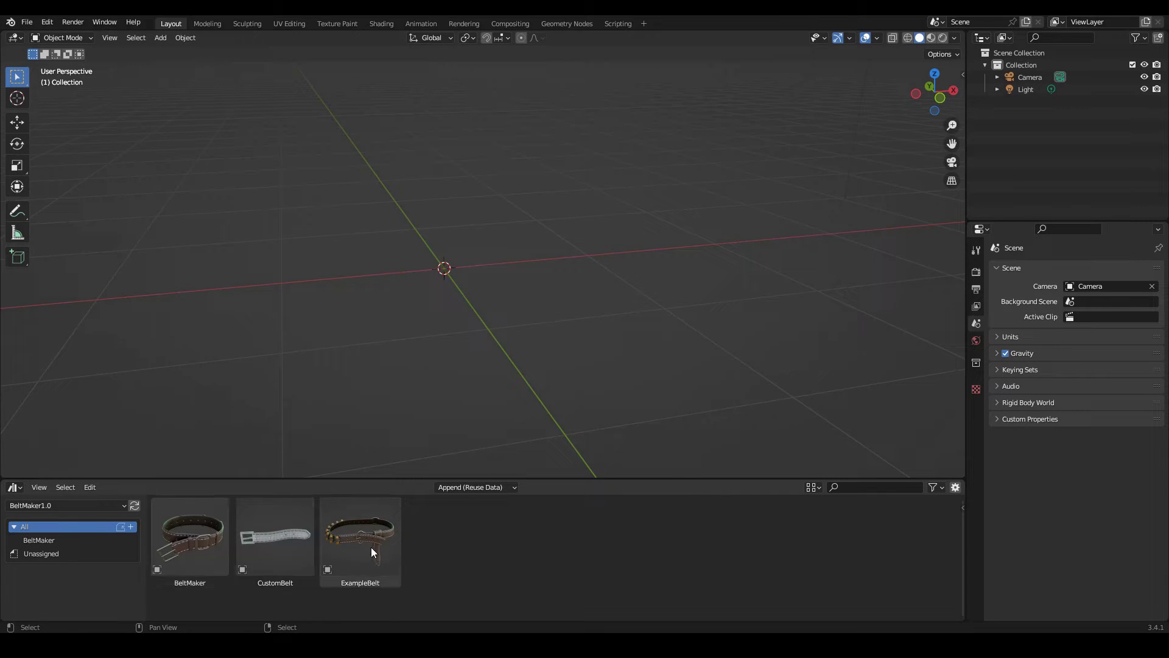
Step: Add the BeltMaker asset to the scene and move the belt with its curve away from the helper parts at the origin
left_click_drag(184, 539, 515, 266)
middle_click_drag(512, 298, 407, 343)
key("g")
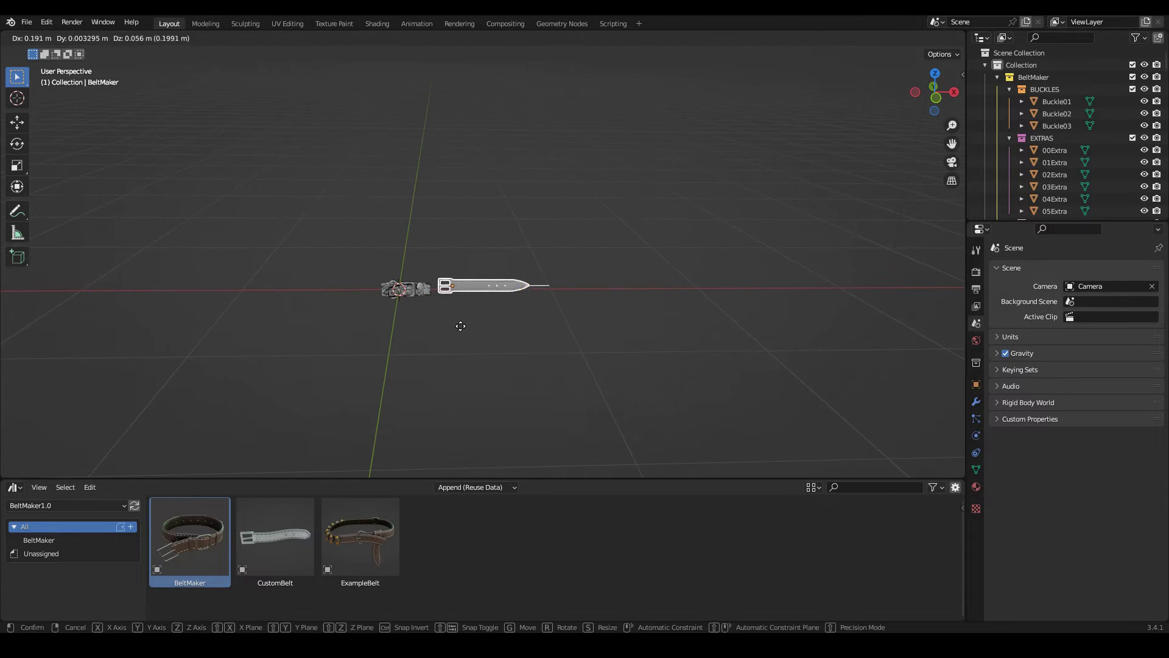
left_click(491, 327)
Step: Switch the viewport to Material Preview shading and select one of the helper belt pieces at the origin
middle_click_drag(541, 253, 523, 261)
key("z")
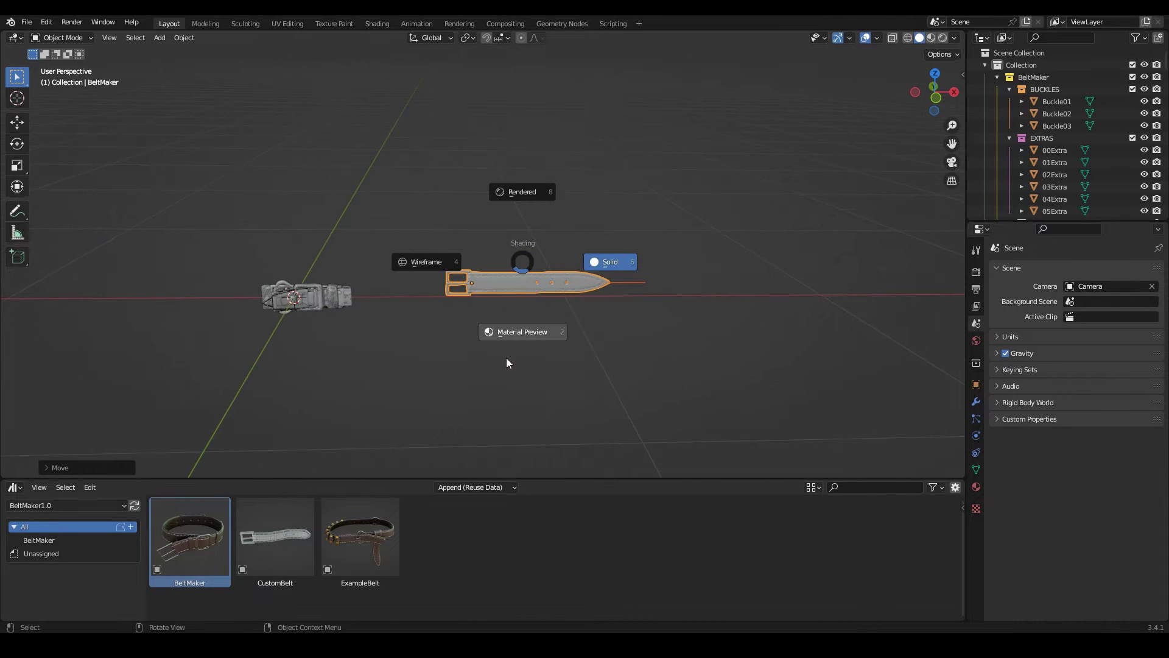
left_click(506, 357)
mouse_move(506, 357)
middle_mouse_down()
mouse_move(532, 356)
mouse_move(499, 335)
mouse_move(230, 332)
middle_mouse_up()
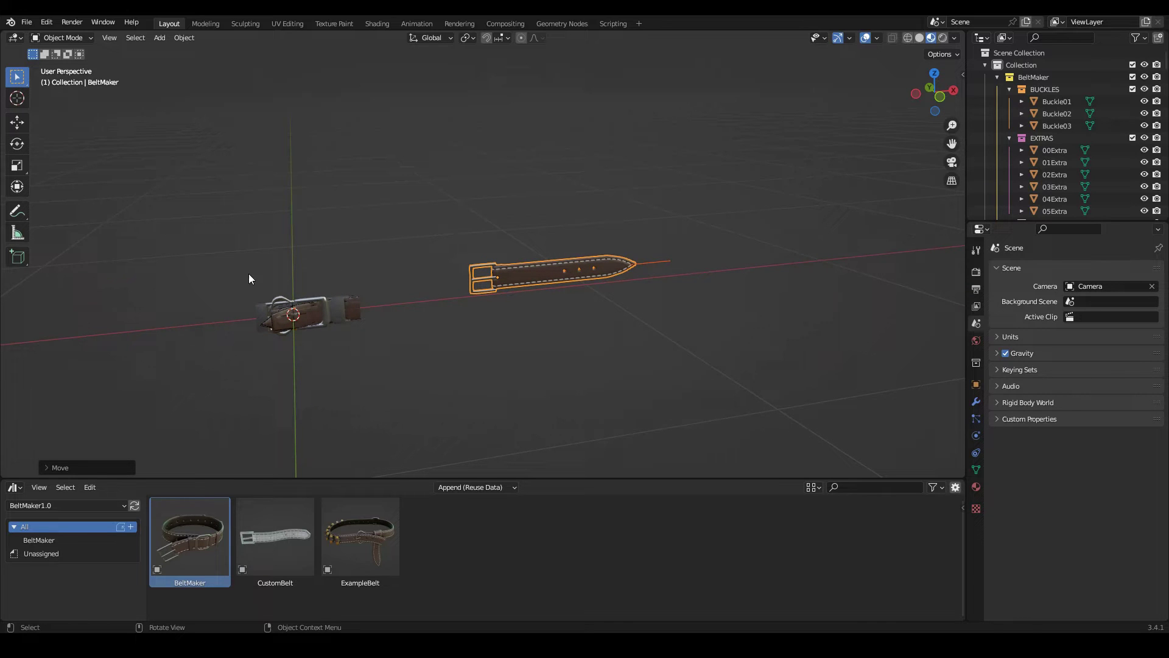
middle_click_drag(368, 360, 385, 276)
left_click(342, 339)
middle_click_drag(436, 367, 441, 373)
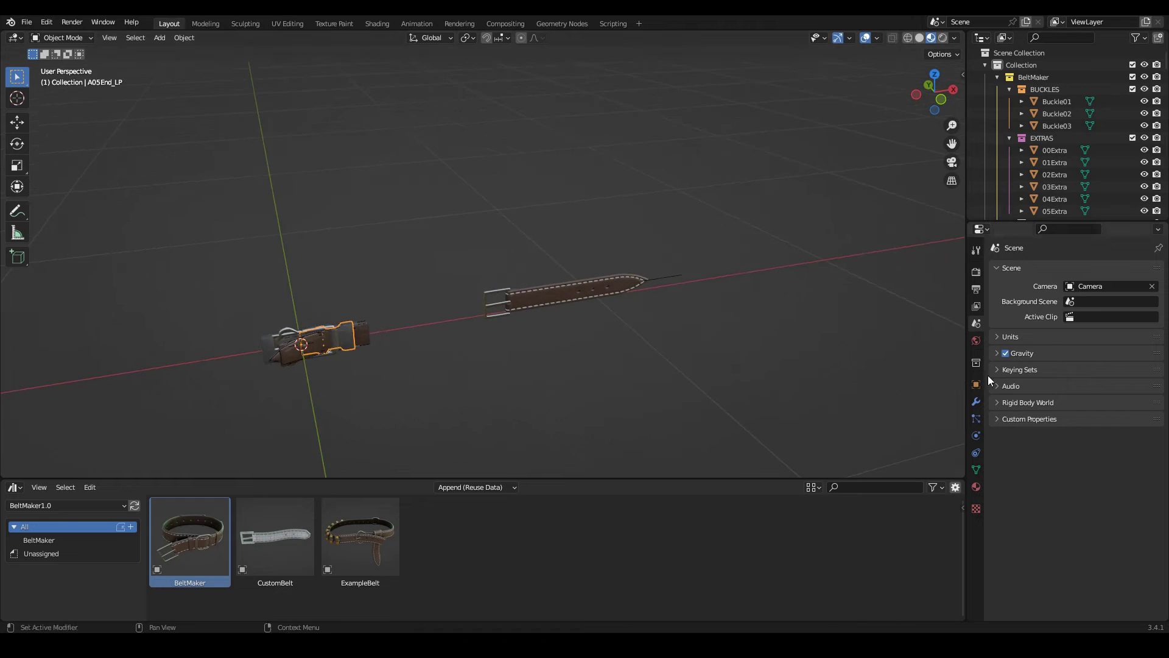
Step: Collapse the BUCKLES, EXTRAS and BeltMakerSystem collections and hide all three from the viewport
left_click(1010, 89)
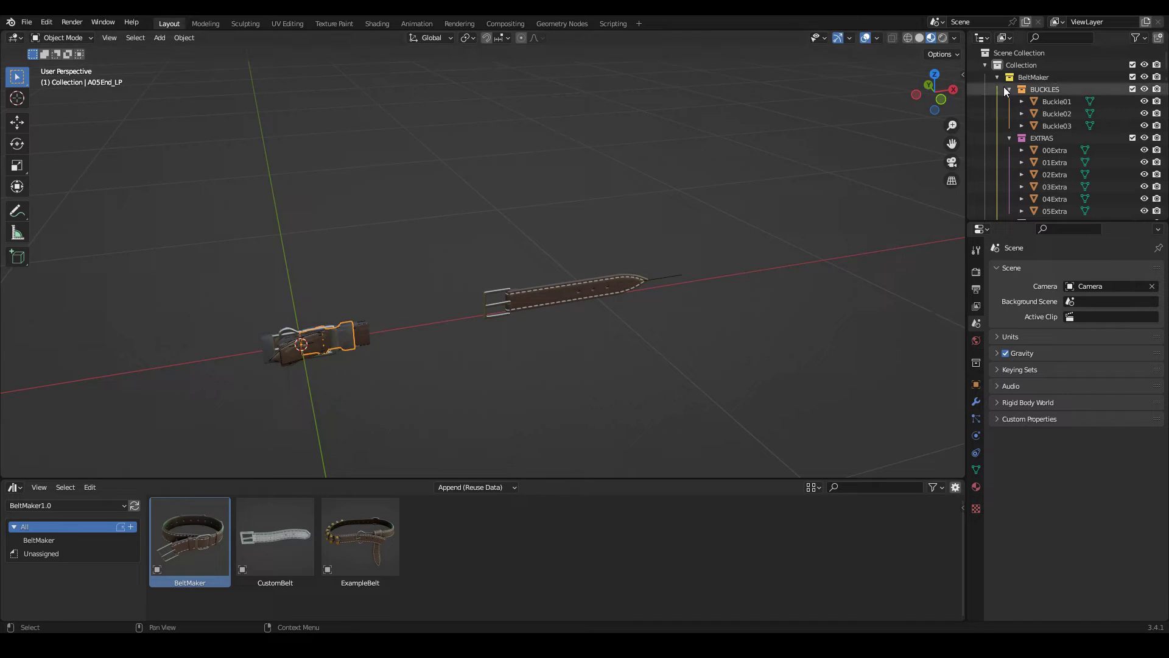
left_click(1010, 101)
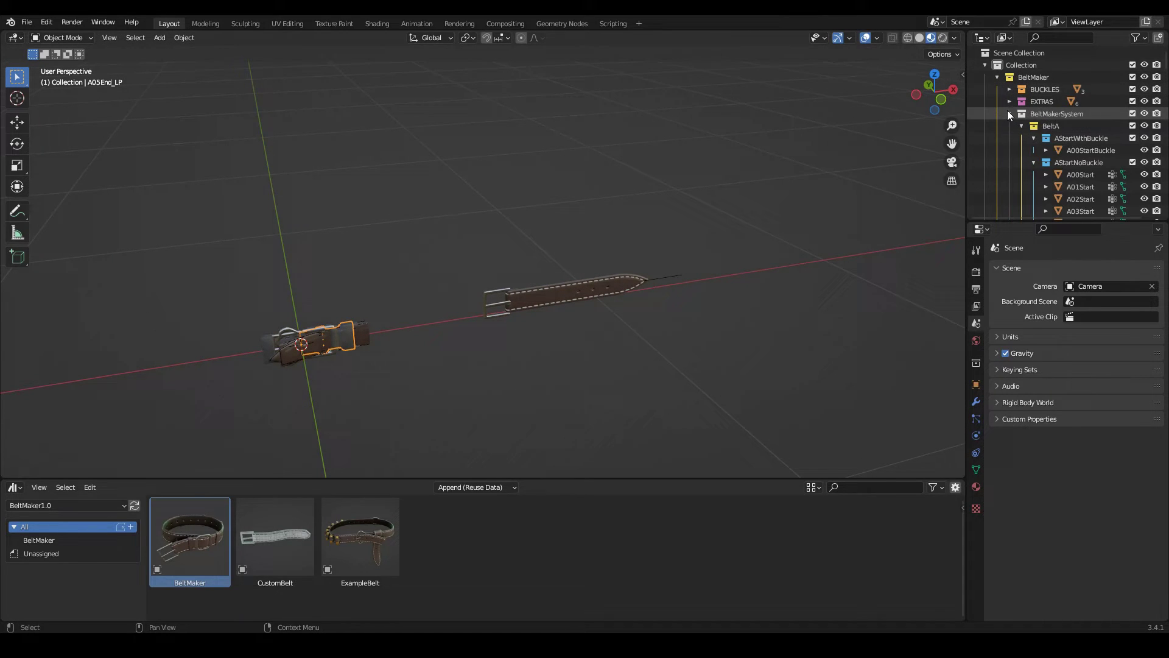
left_click(1009, 113)
left_click(1145, 113)
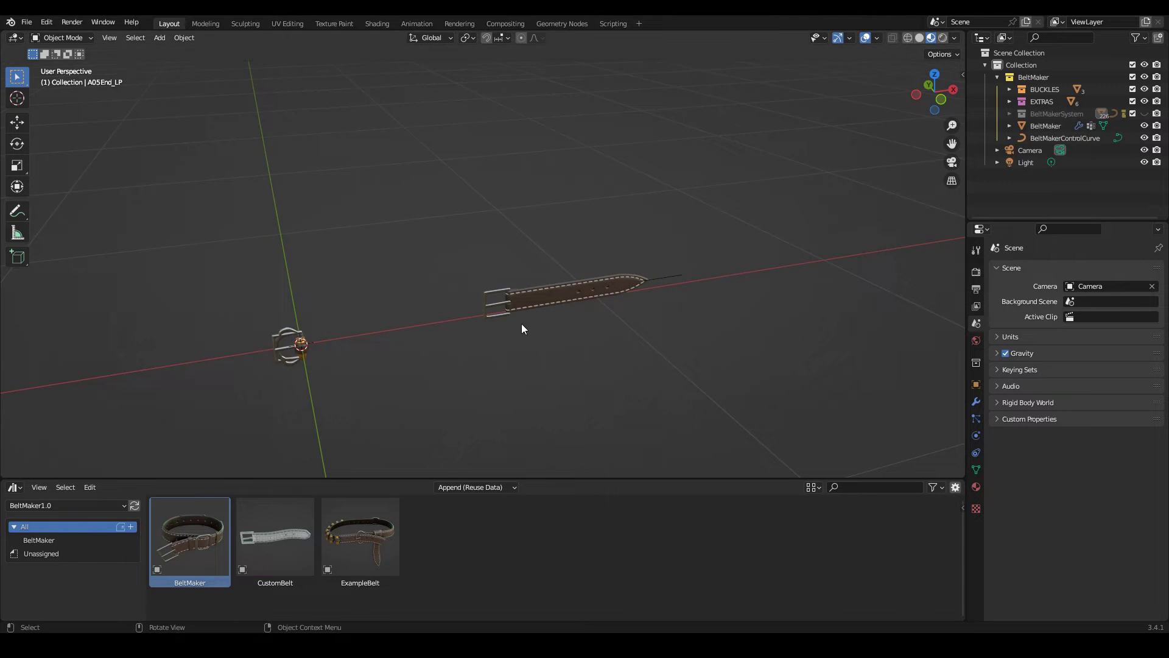
middle_click_drag(521, 324, 275, 298)
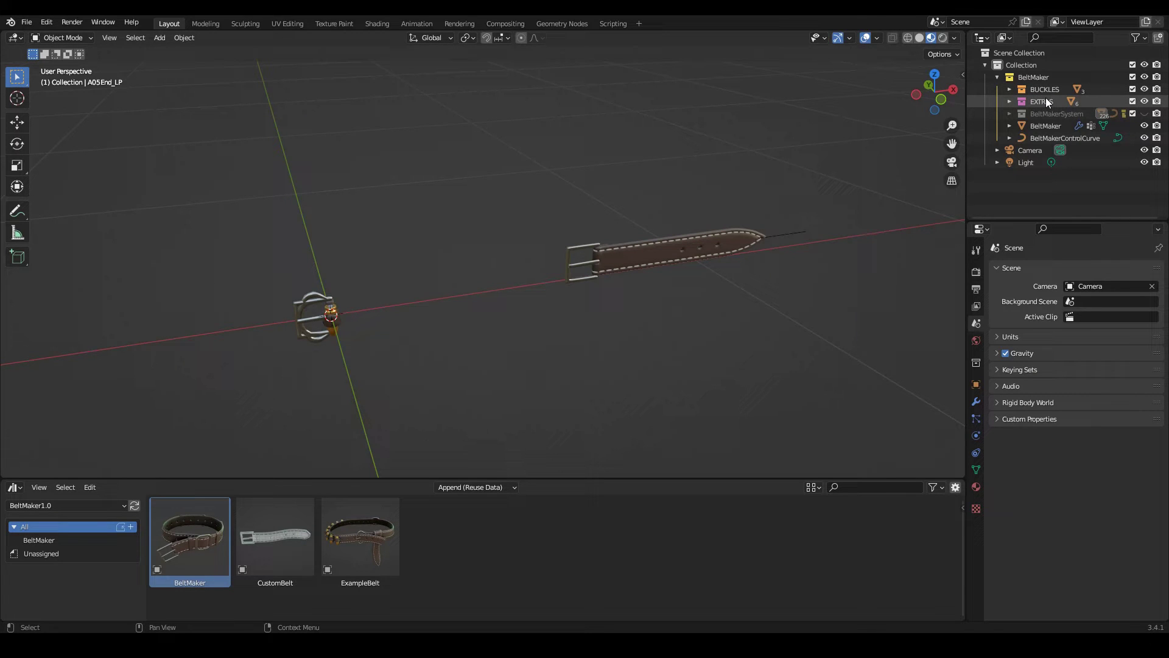
left_click(1146, 89)
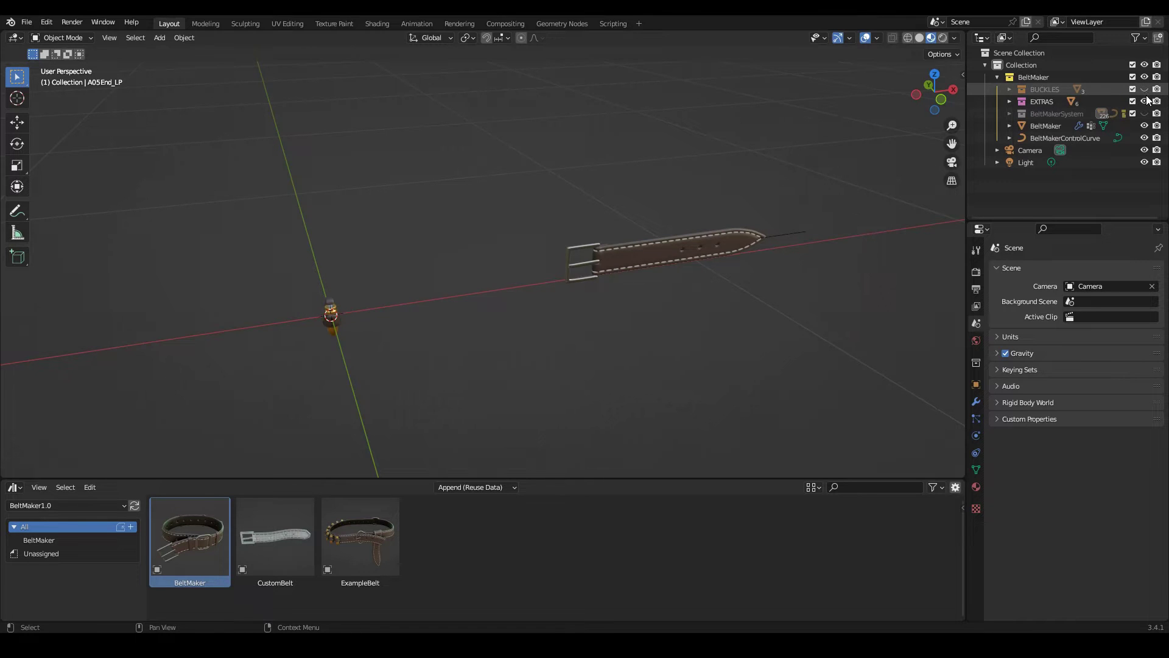
left_click(1146, 101)
middle_click_drag(568, 273, 488, 281, "shift")
middle_click_drag(698, 252, 730, 235, "ctrl")
Step: Edit the belt's control curve, moving its end point back behind the belt so the curve bends around
left_click(652, 240)
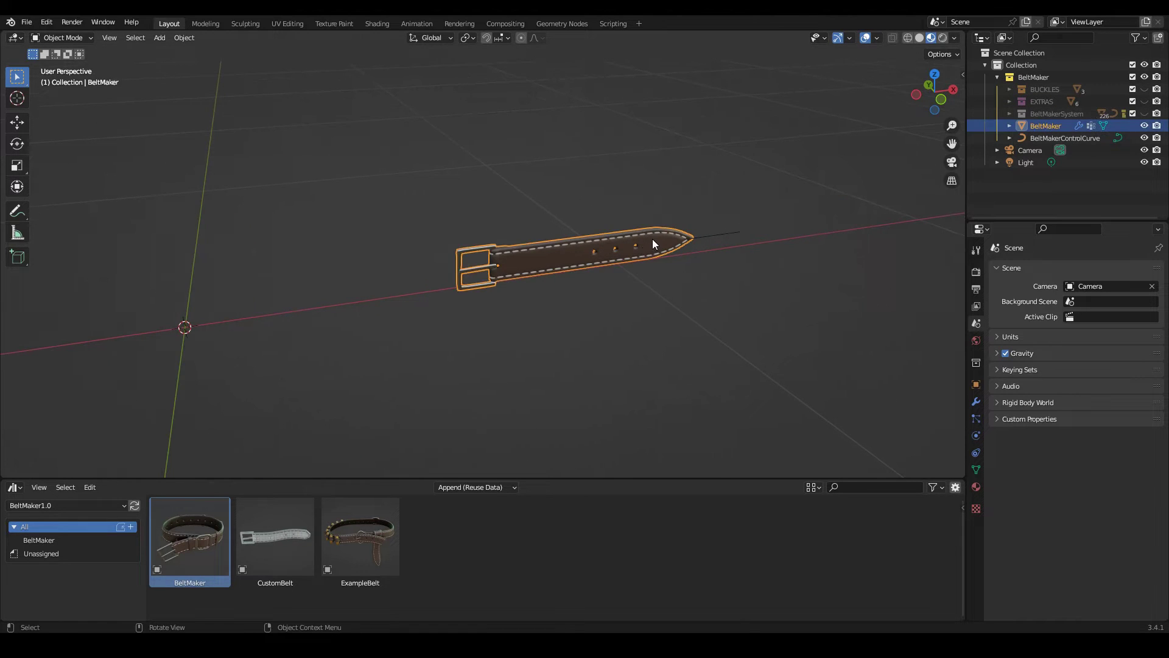
middle_click_drag(619, 273, 794, 369)
left_click(682, 246)
key("Tab")
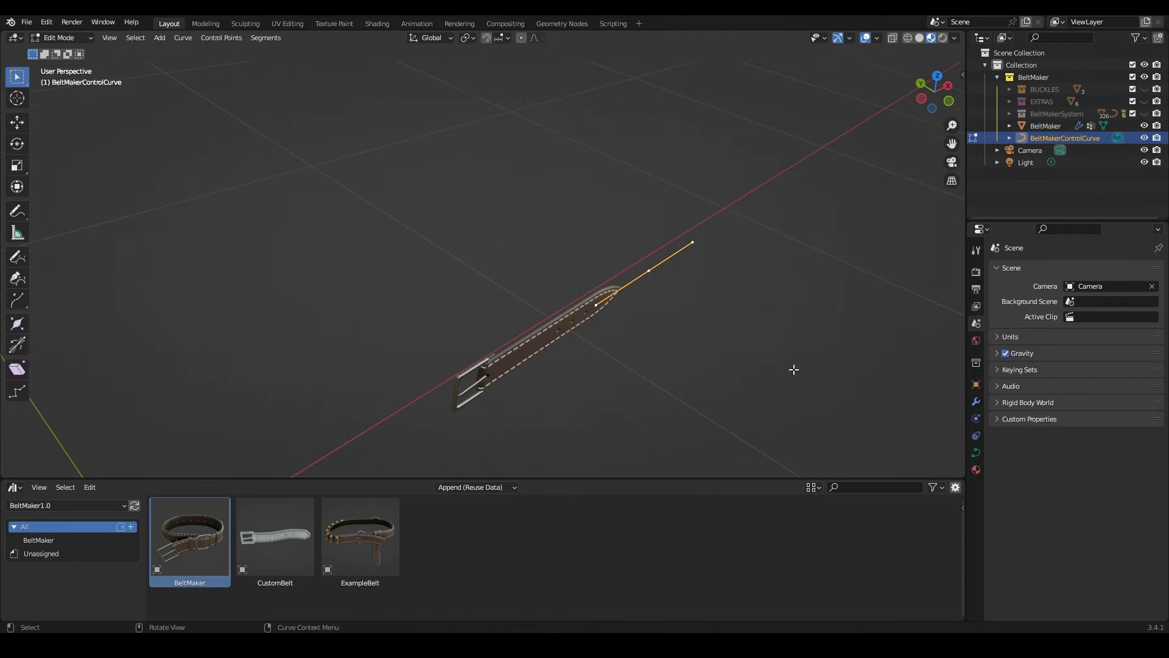
middle_click_drag(643, 271, 684, 370)
key("g")
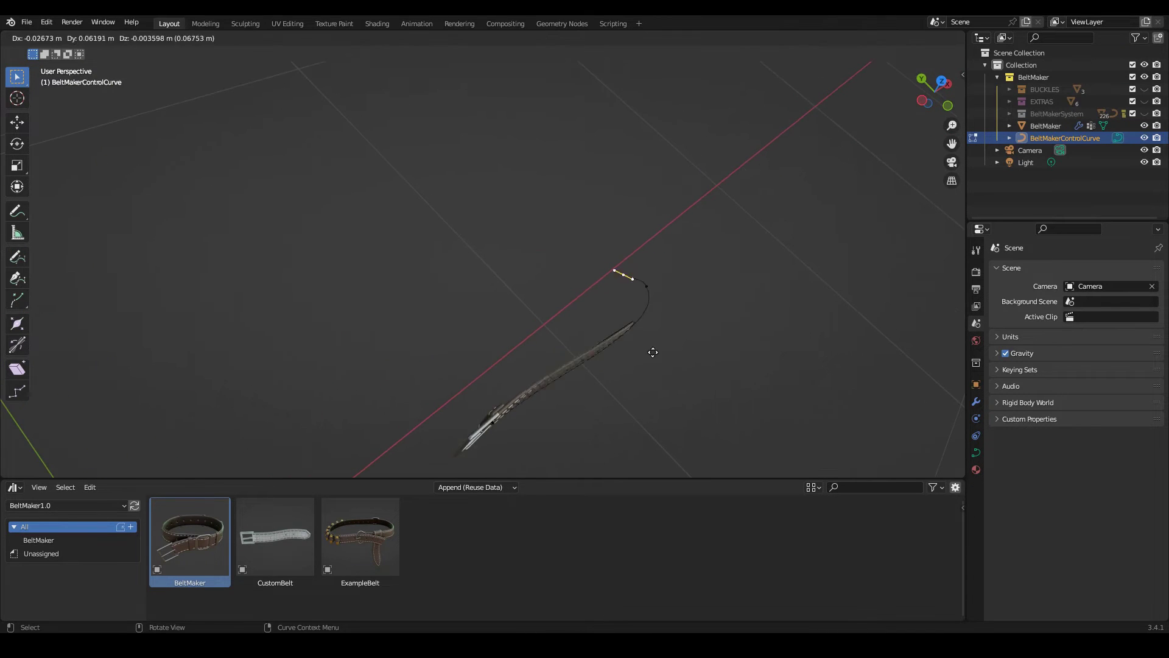
left_click(619, 305)
middle_click_drag(619, 305, 705, 387)
key("g")
left_click(654, 290)
key("Tab")
Step: Select the BeltMaker belt, show its Geometry Nodes modifier settings and enlarge the properties area
left_click(630, 327)
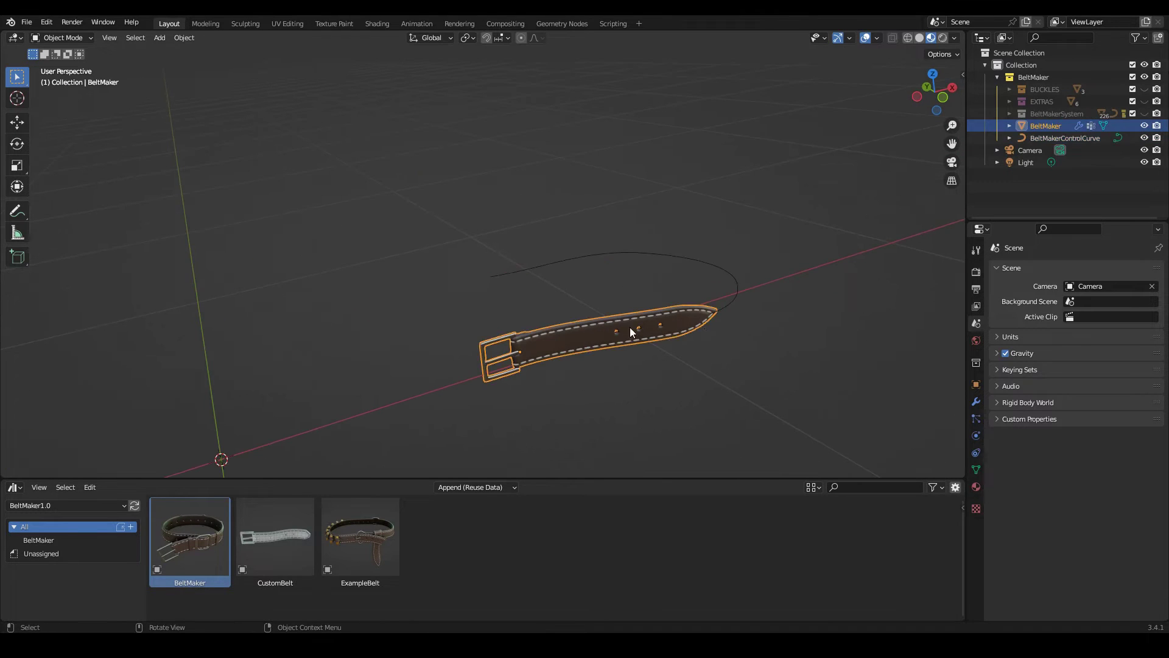
middle_click_drag(629, 327, 877, 359)
left_click(976, 402)
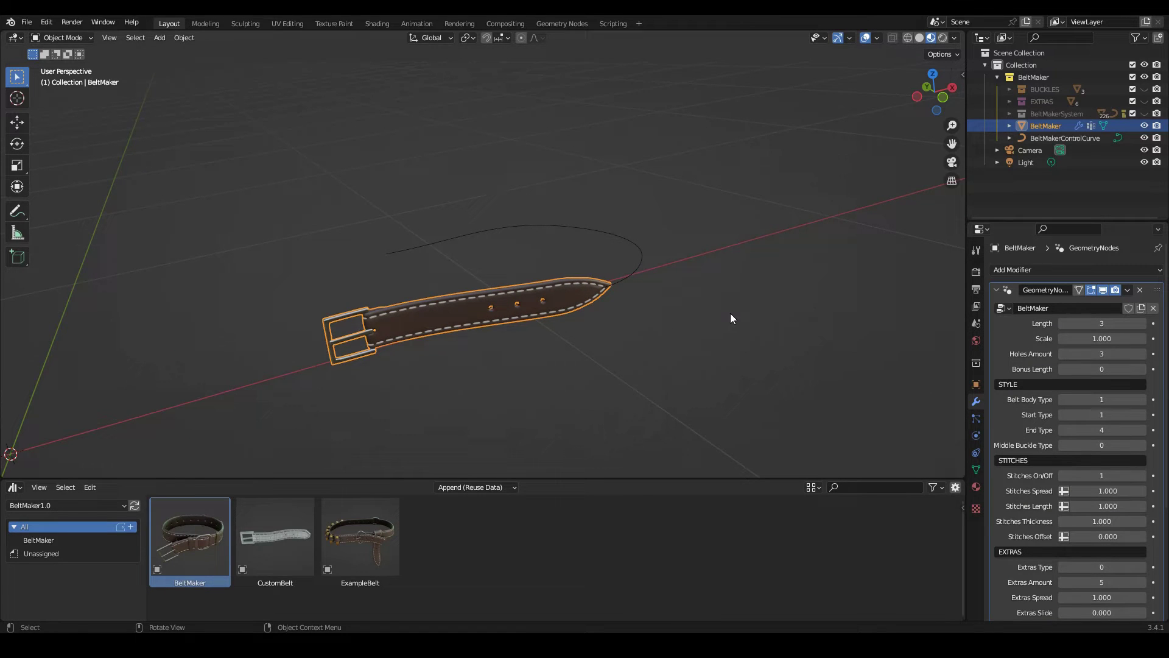
left_click_drag(1026, 222, 1096, 179)
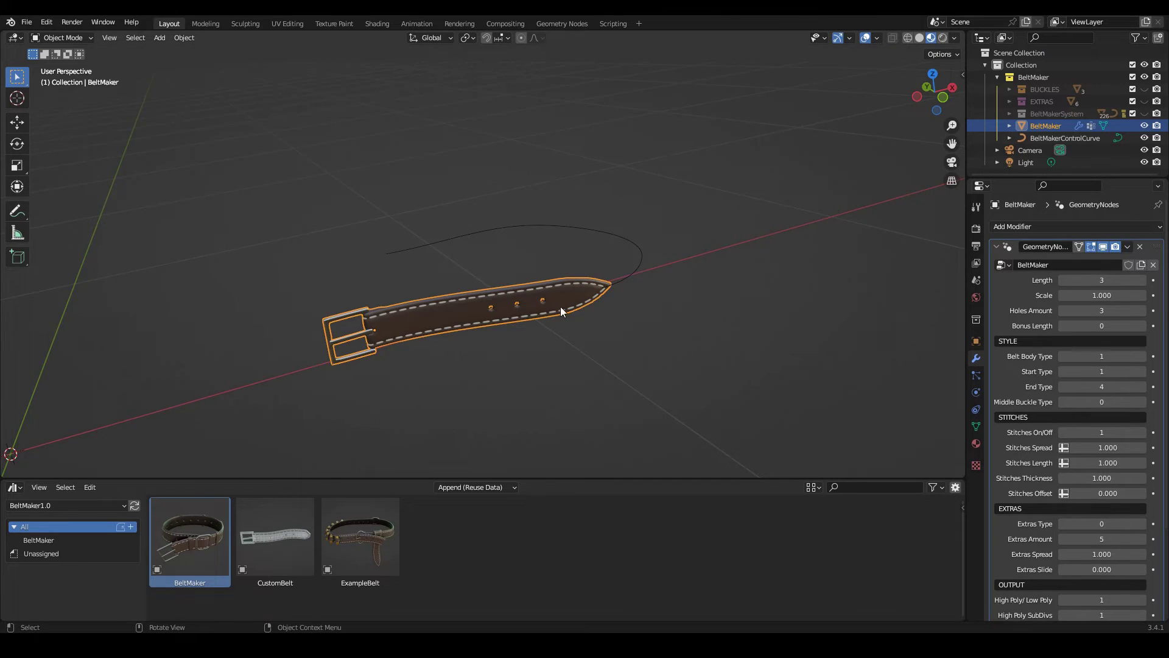
middle_click_drag(490, 341, 551, 316)
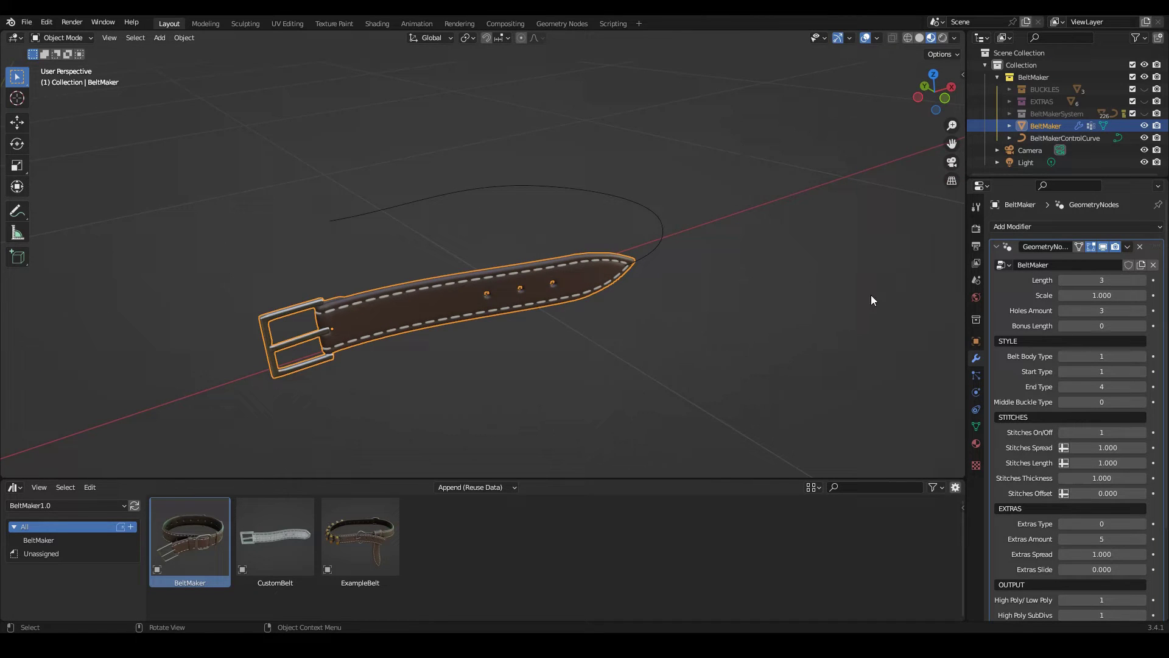
middle_click_drag(821, 298, 890, 305, "shift")
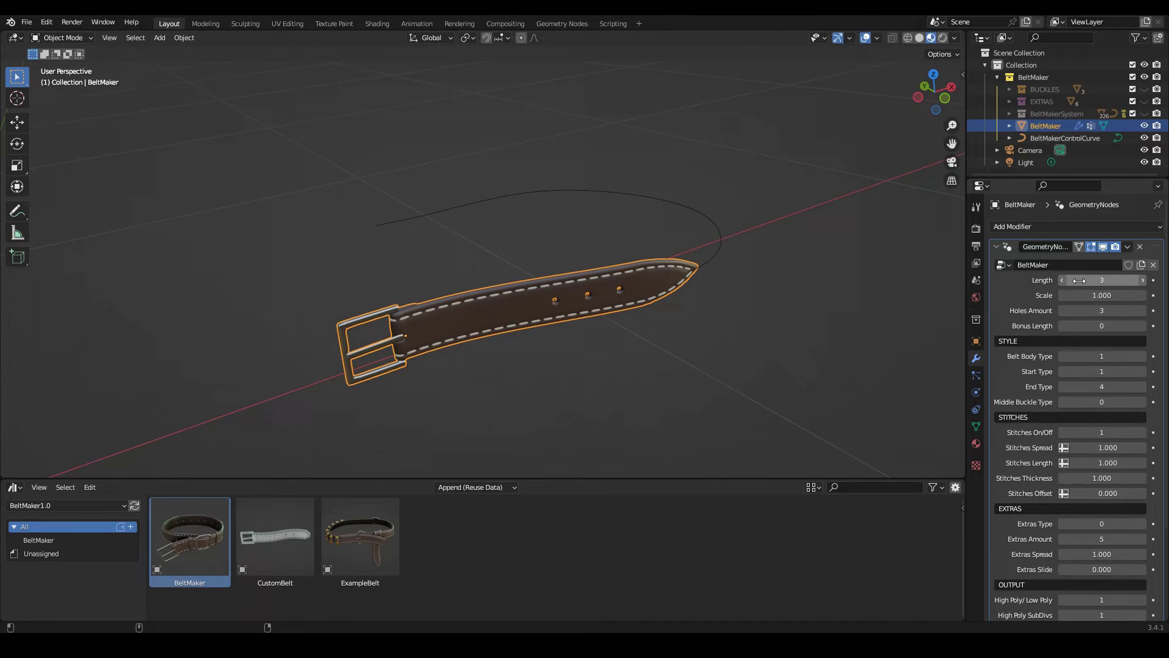
Step: Set the belt's Length to 2, Scale to 1.234, Holes Amount to 8 and Bonus Length to 6
mouse_move(1079, 280)
left_mouse_down()
mouse_move(1094, 327)
mouse_move(1081, 326)
mouse_move(1090, 298)
mouse_move(1115, 300)
mouse_move(119, 340)
mouse_move(1097, 312)
mouse_move(31, 334)
mouse_move(113, 353)
mouse_move(31, 339)
mouse_move(1063, 297)
left_mouse_up()
middle_click_drag(687, 292, 673, 329)
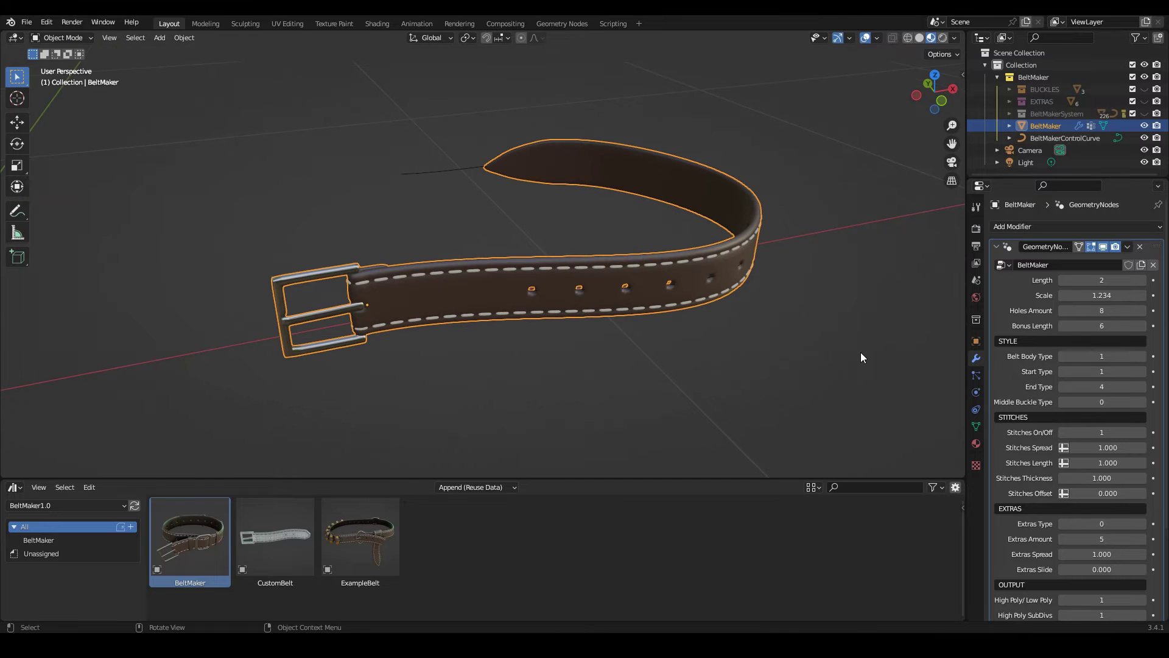
Step: Try out other Belt Body Type and Start Type variants on the belt, returning both to 1
scroll(753, 334, "up", 4)
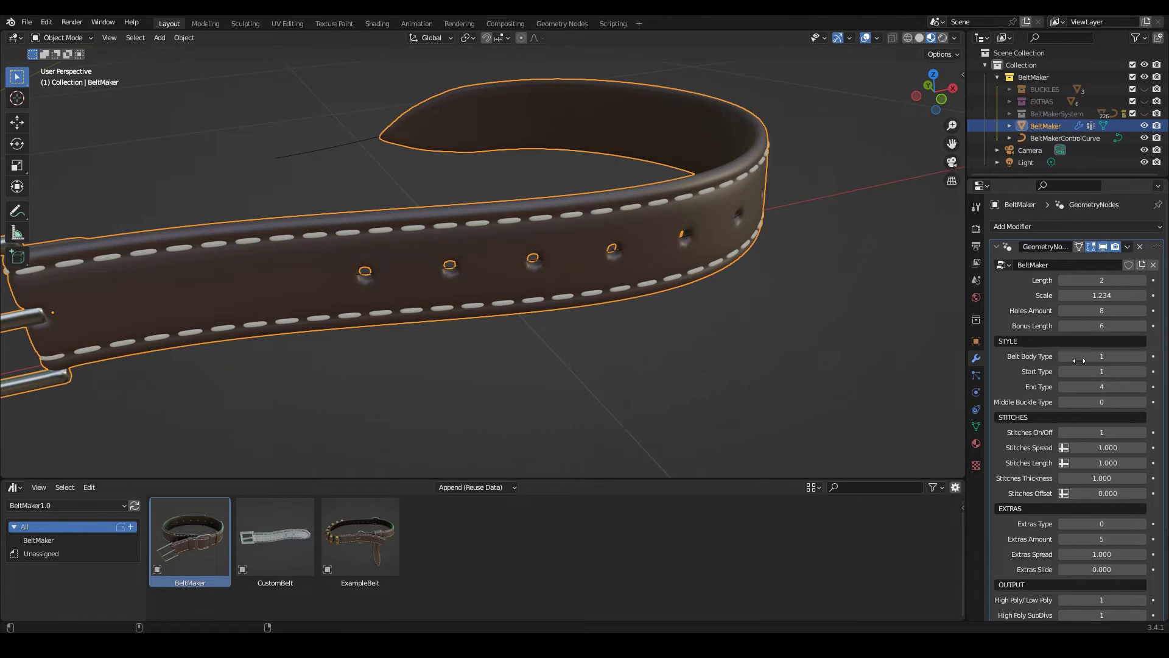
left_click_drag(1105, 360, 36, 352)
middle_click_drag(678, 248, 543, 341, "ctrl")
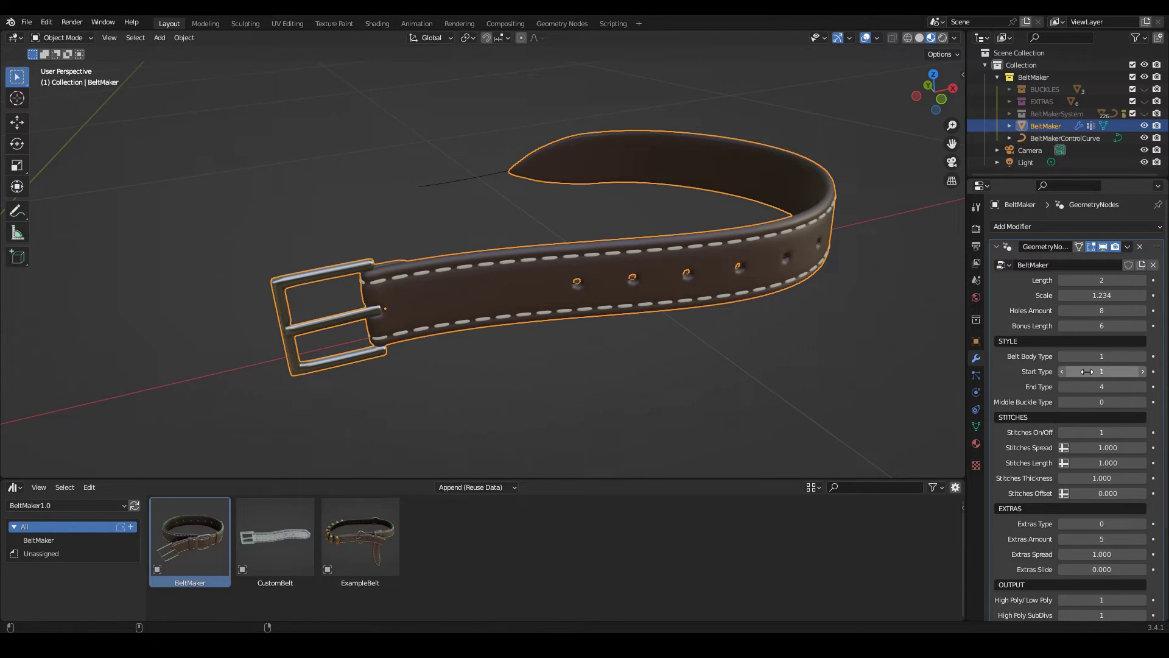
left_click_drag(1102, 371, 1015, 374)
Step: Cycle through the belt's end styles and set End Type to 1 so it ends in a buckle
middle_click_drag(761, 365, 585, 341)
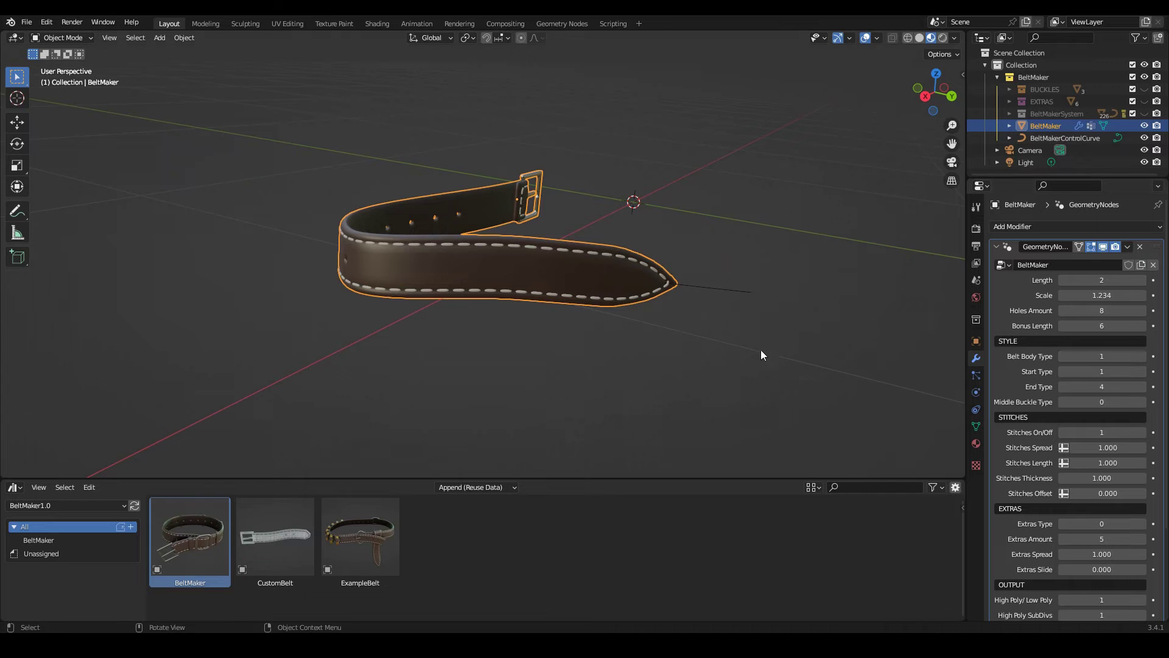
left_click_drag(1091, 385, 3, 390)
left_click_drag(1129, 389, 1018, 388)
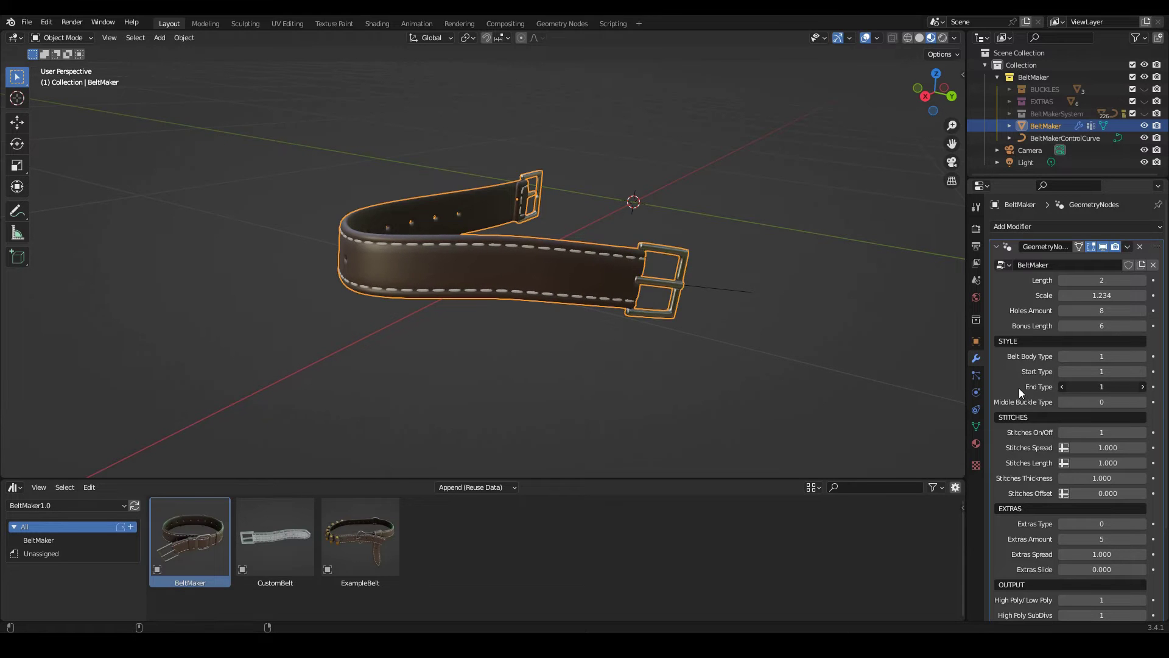
middle_click_drag(548, 354, 576, 313)
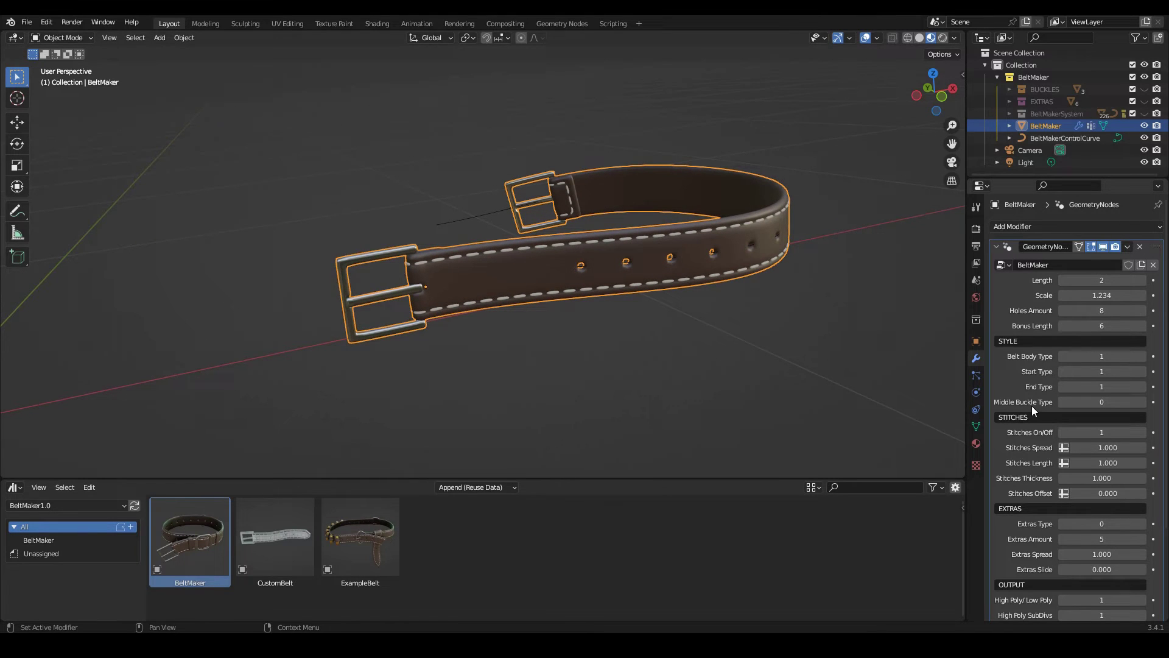
Step: Try out the Middle Buckle Type variants on the belt and return the value to 0
middle_click_drag(720, 304, 723, 304)
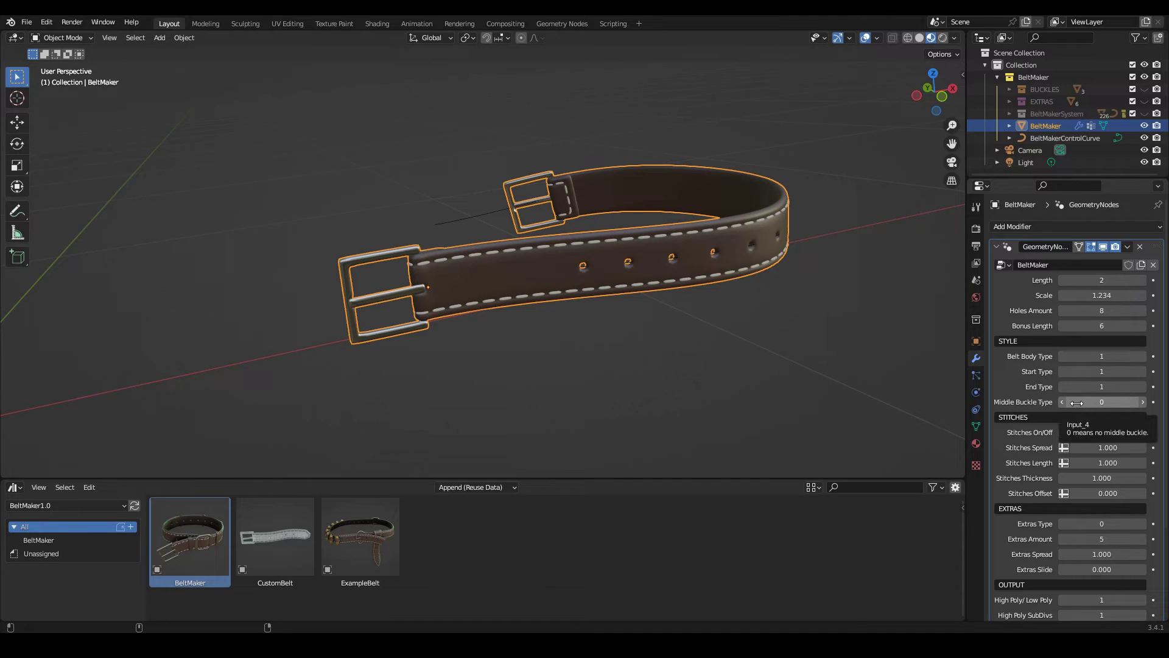
left_click_drag(1079, 403, 1036, 407)
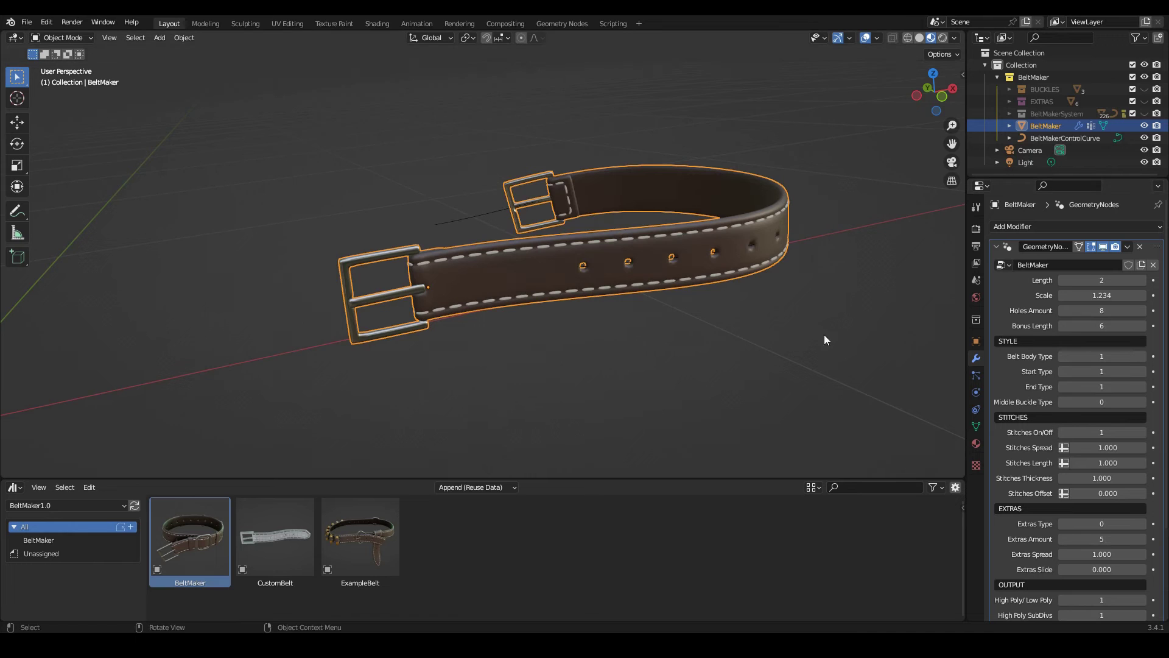
middle_click_drag(825, 339, 655, 311)
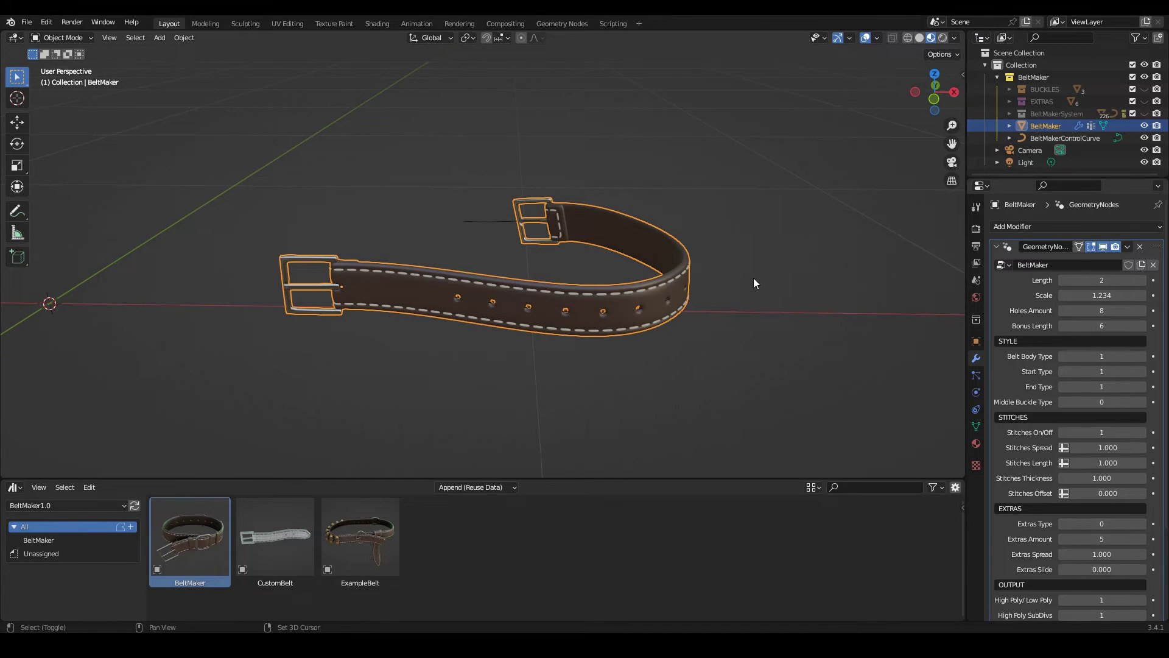
middle_click_drag(754, 283, 536, 414)
Step: Add the ExampleBelt asset to the scene beside the first belt and reposition it
left_click_drag(352, 533, 598, 300)
middle_click_drag(598, 301, 529, 339)
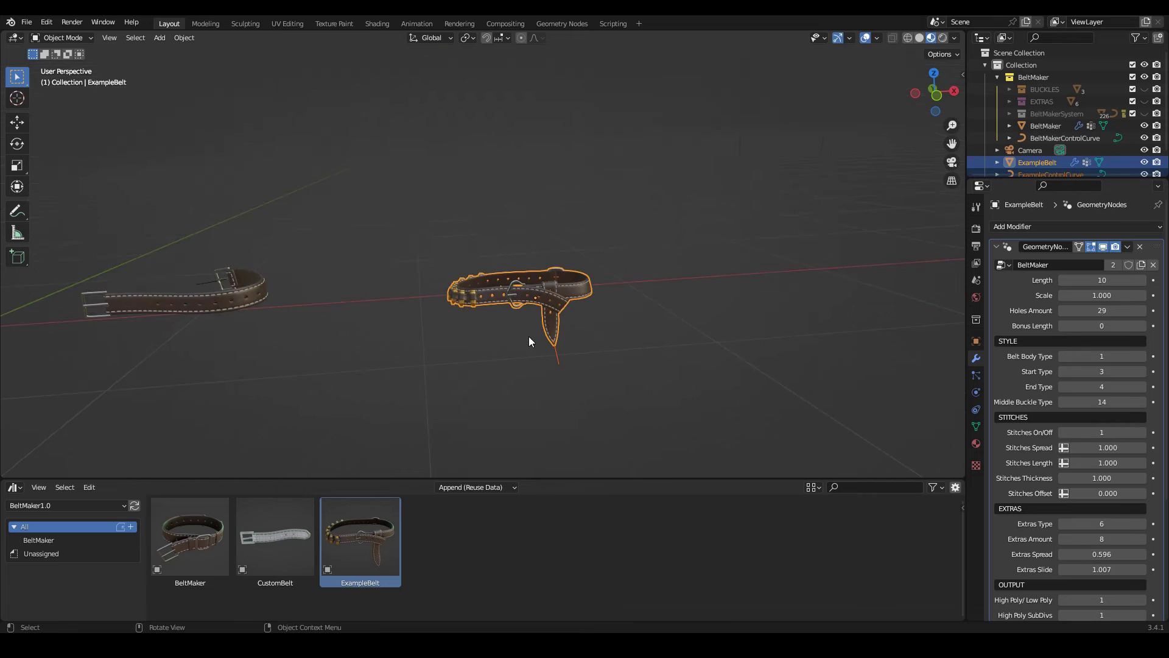
key("g")
left_click(611, 299)
middle_click_drag(611, 299, 728, 326)
scroll(616, 340, "up", 2)
scroll(625, 306, "up", 3)
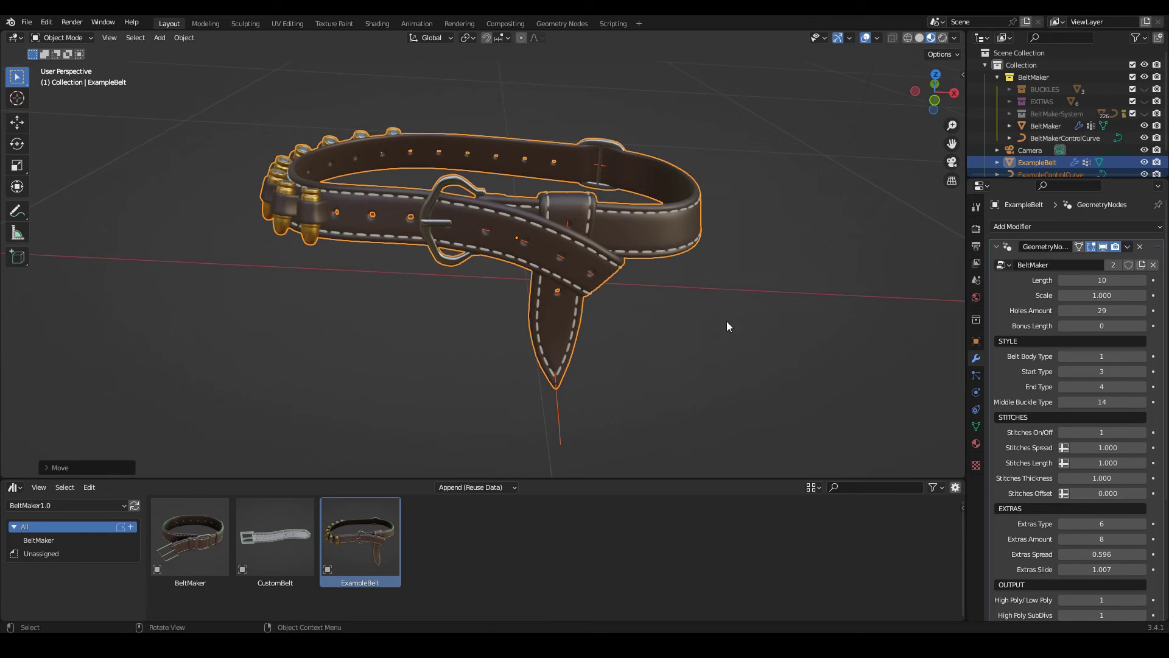
Step: Set the example belt's Stitches Spread to 1.210, Stitches Length to 1.221 and Stitches Thickness to 0.973
left_click_drag(1097, 431, 1135, 451)
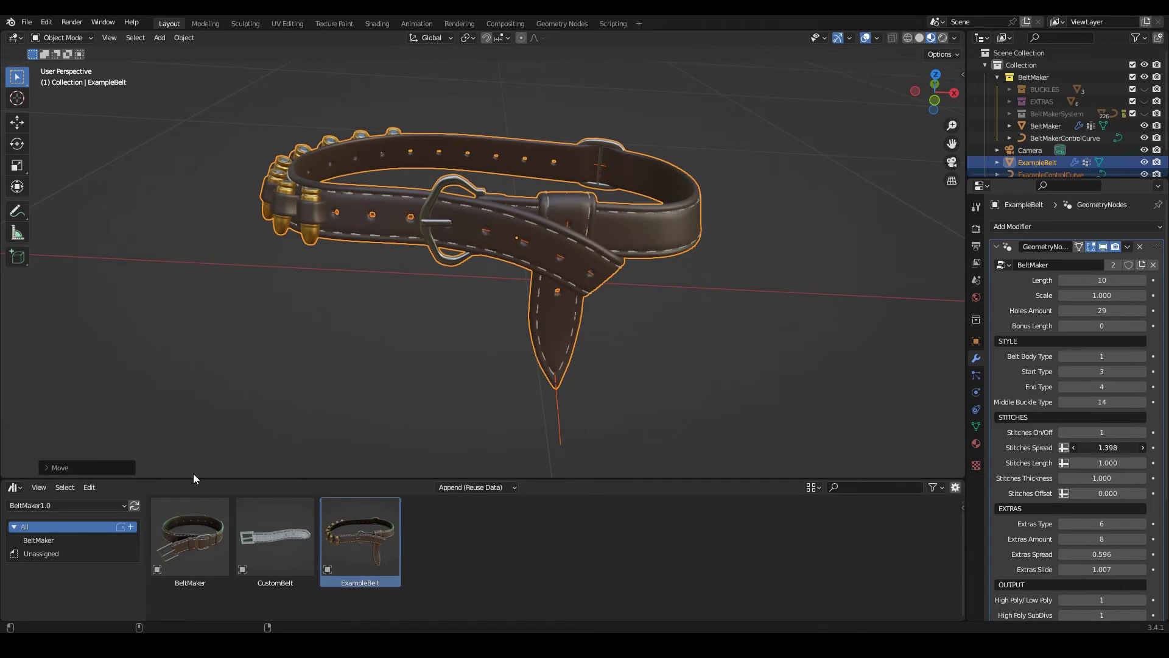
left_click_drag(193, 479, 56, 479)
left_click_drag(1158, 470, 1127, 448)
scroll(477, 265, "up", 2)
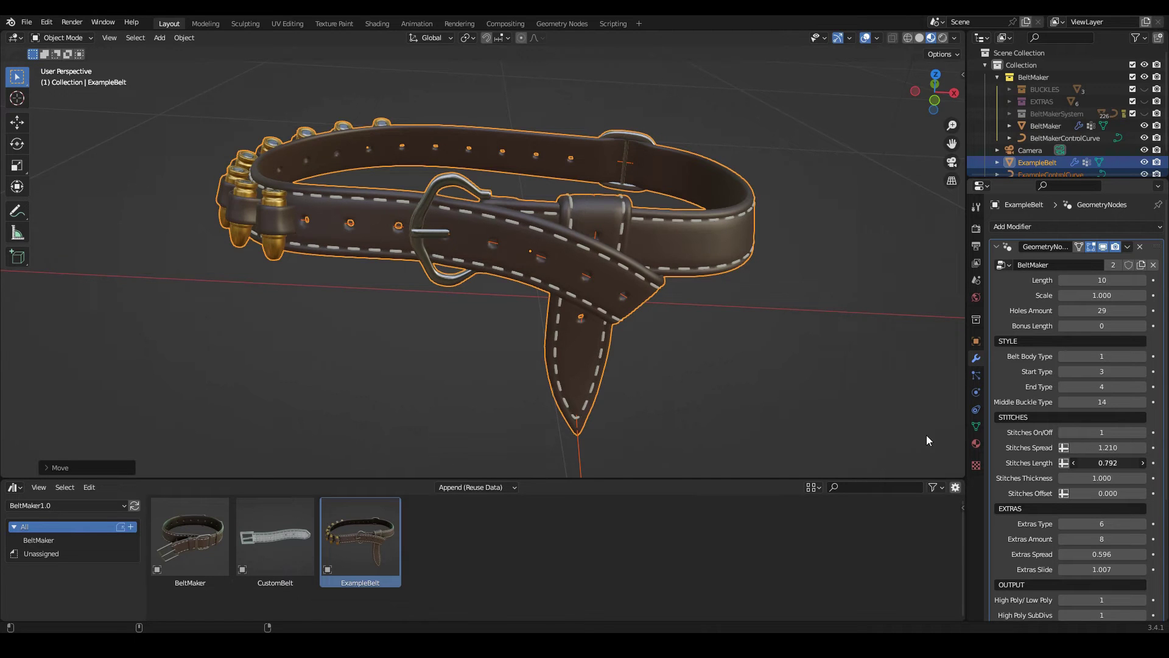
left_click_drag(61, 478, 177, 479)
left_click_drag(1081, 476, 17, 477)
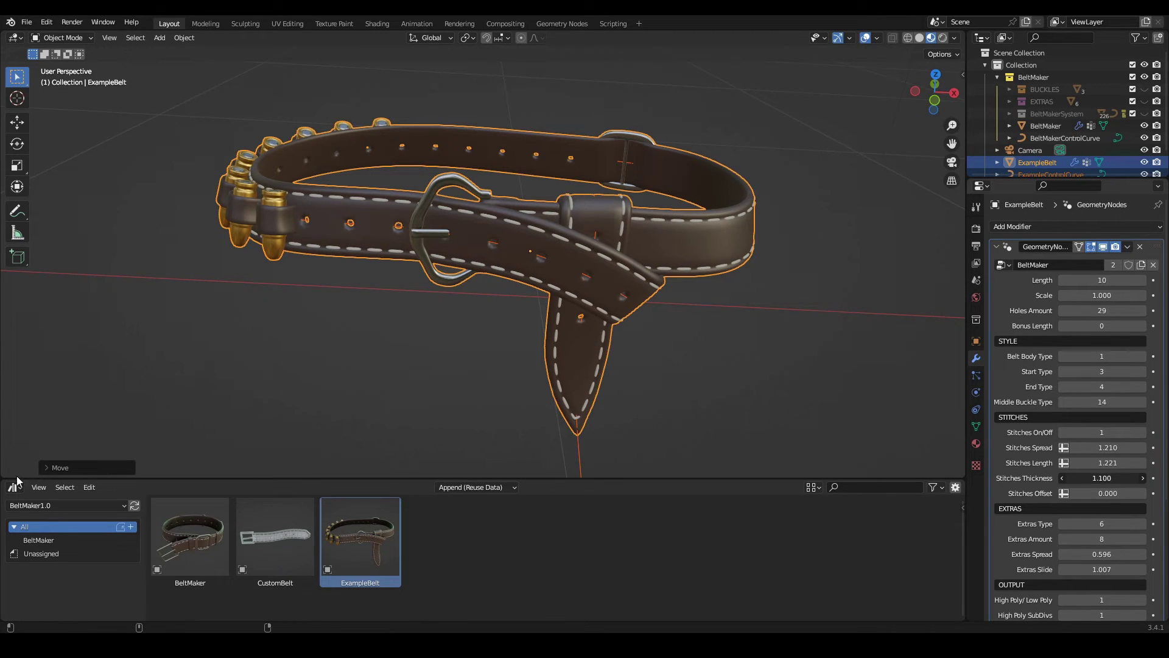
left_click_drag(1109, 478, 1083, 478)
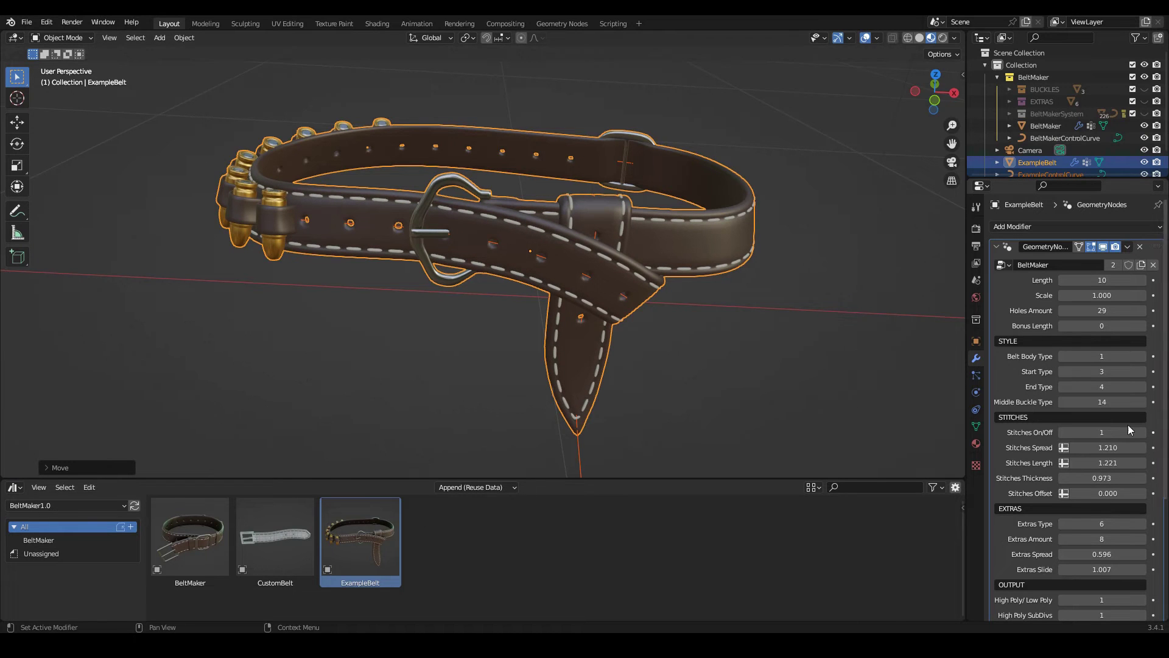
Step: Change the example belt's Belt Body Type to 2 and set Stitches Offset to -0.085
left_click(1142, 356)
middle_click_drag(530, 301, 722, 290)
scroll(722, 290, "up", 3)
scroll(714, 293, "up", 2)
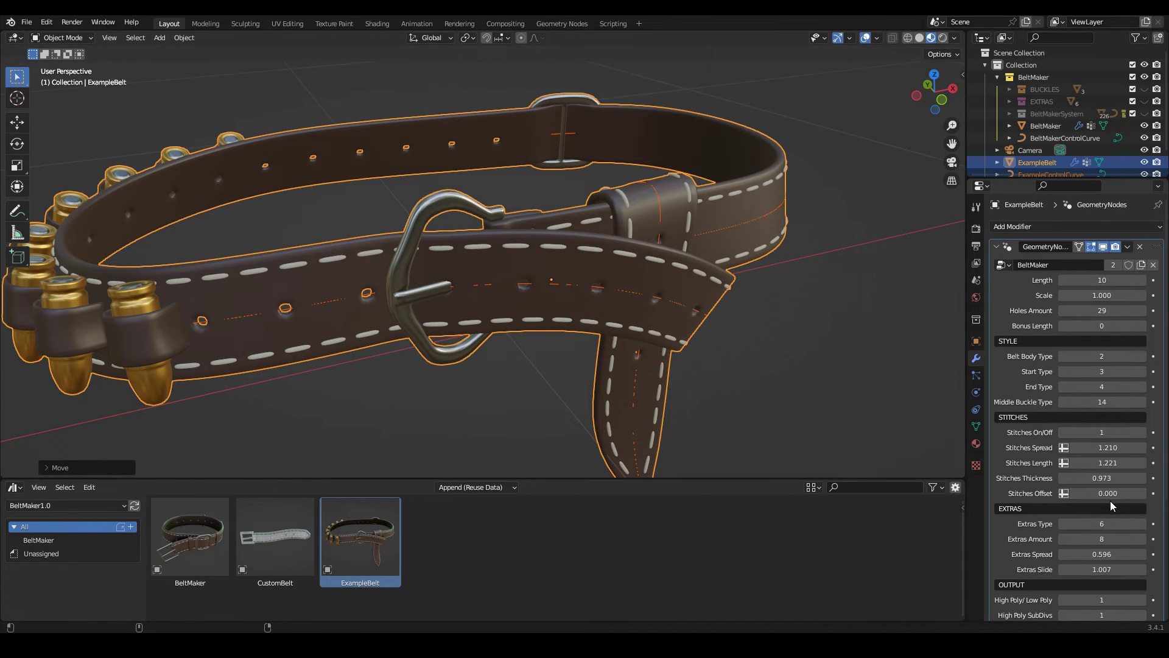
left_click_drag(1108, 494, 1076, 494)
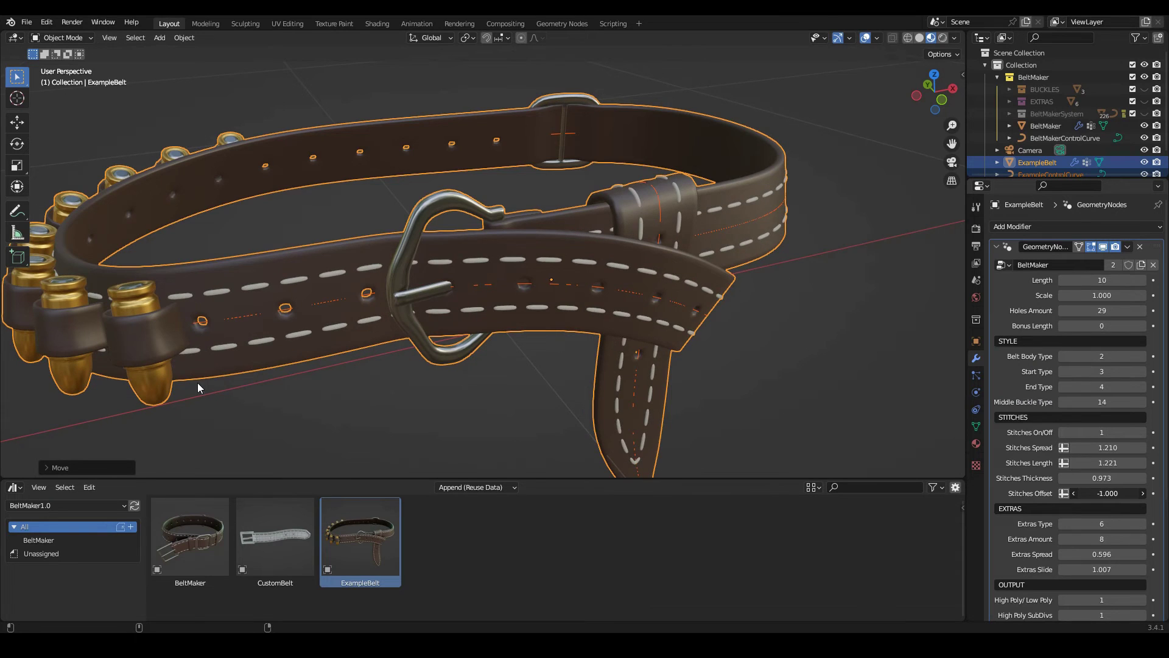
left_click_drag(610, 423, 1016, 457)
scroll(714, 291, "down", 2)
middle_click_drag(714, 291, 739, 339, "shift")
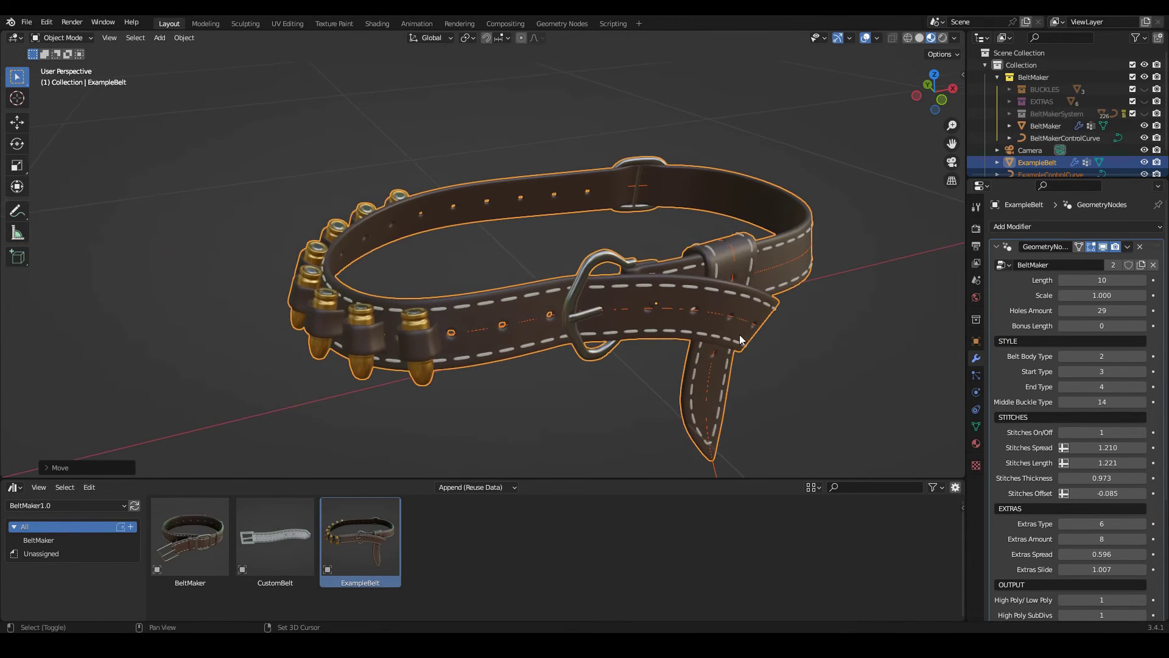
Step: Change the example belt's Extras Type to 4 and raise its Extras Amount to 13
middle_click_drag(637, 342, 742, 359, "ctrl")
middle_click_drag(742, 337, 712, 319, "shift")
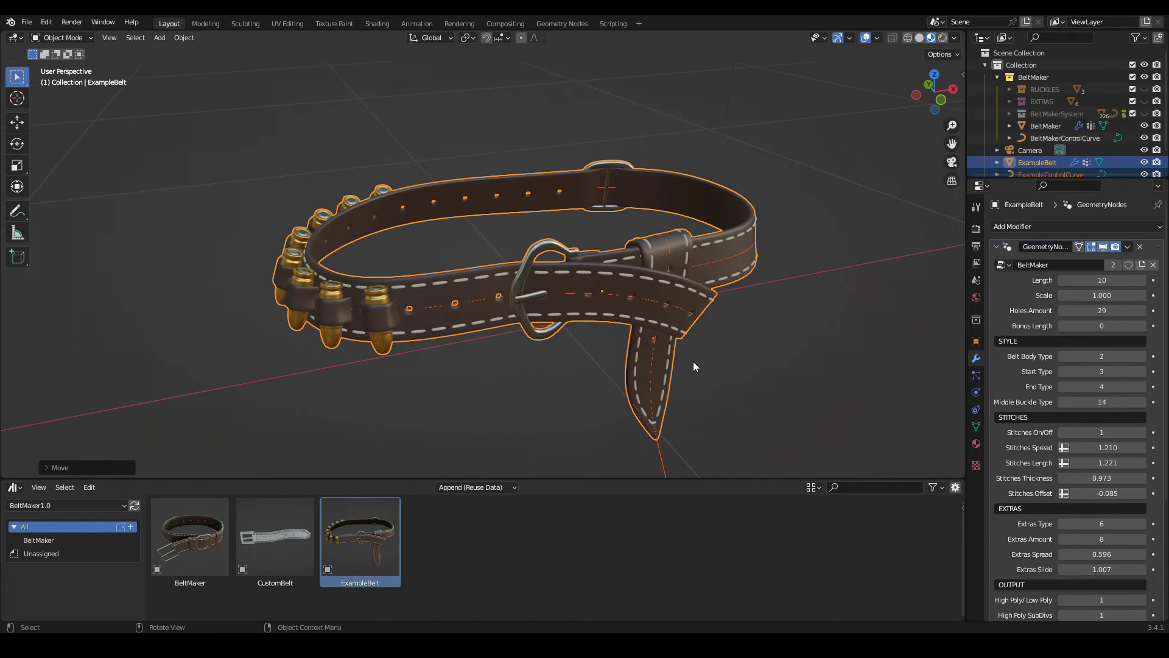
middle_click_drag(693, 360, 778, 368)
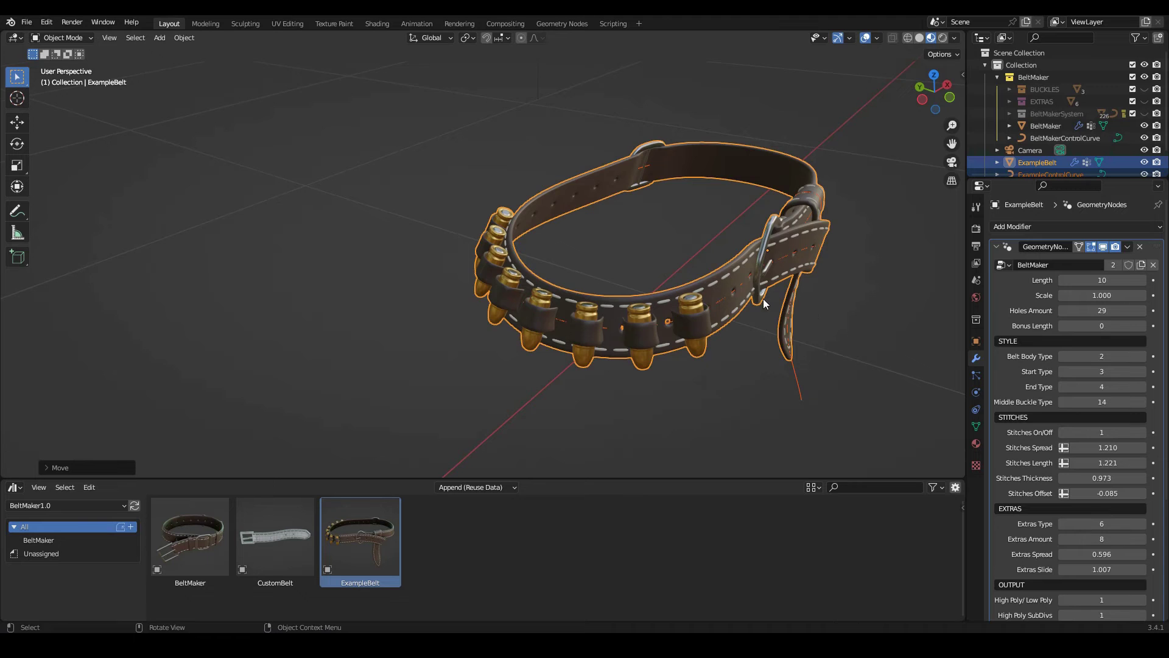
middle_click_drag(768, 324, 823, 353)
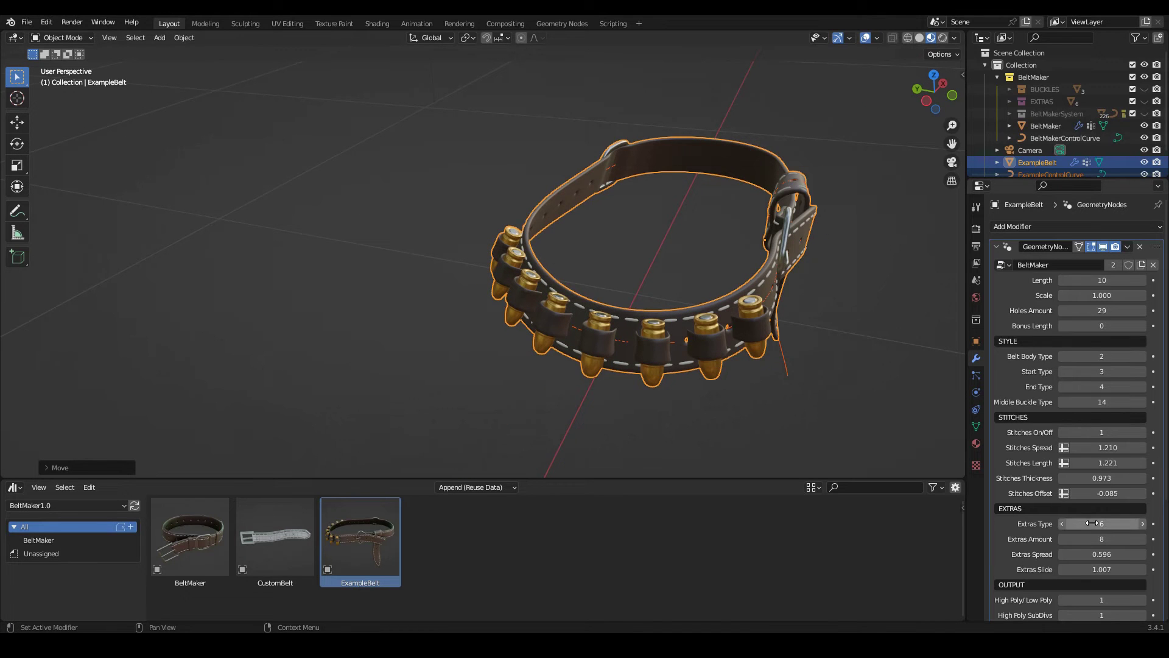
left_click_drag(1099, 524, 991, 510)
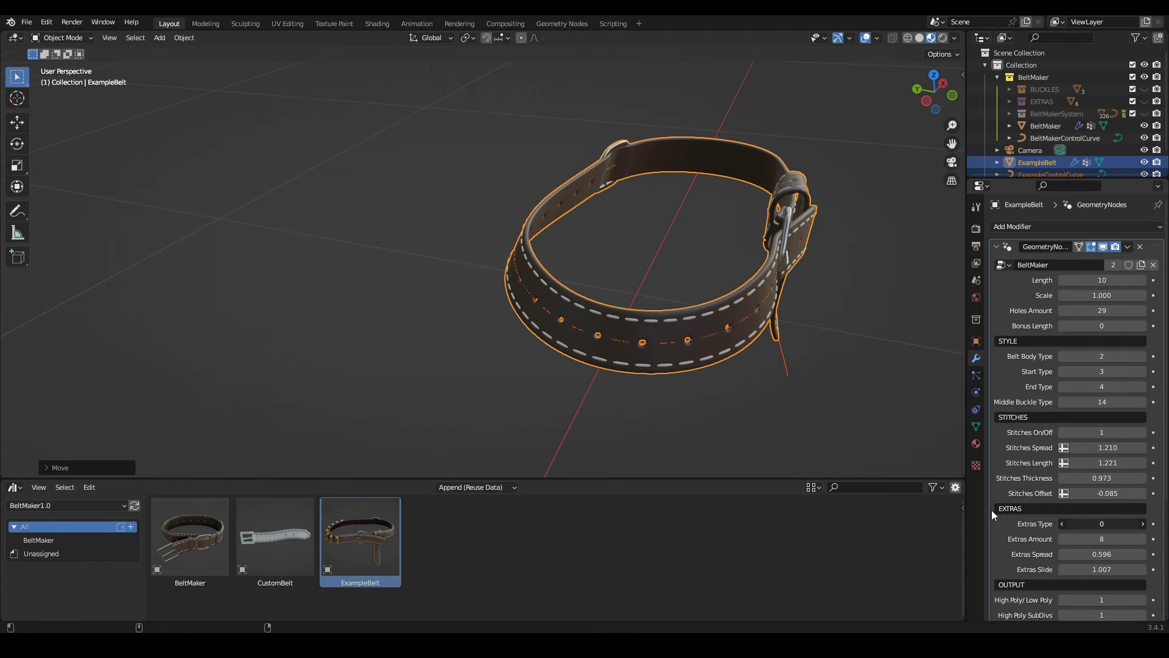
left_click_drag(1088, 522, 1105, 516)
middle_click_drag(699, 413, 719, 422)
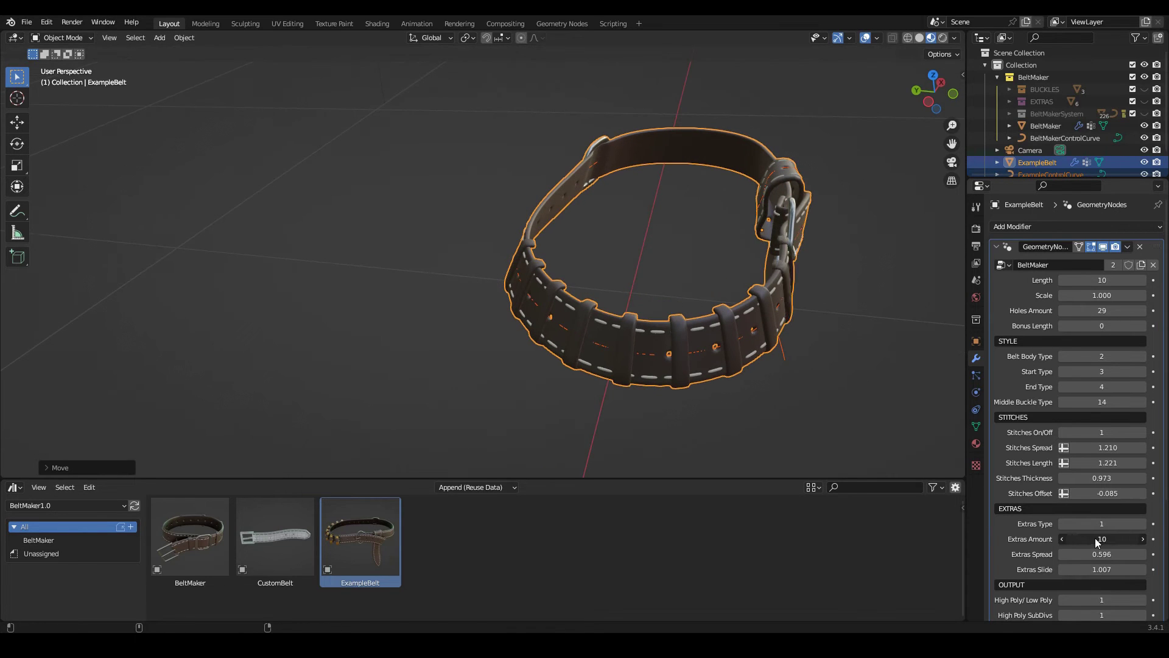
left_click_drag(1097, 541, 1097, 542)
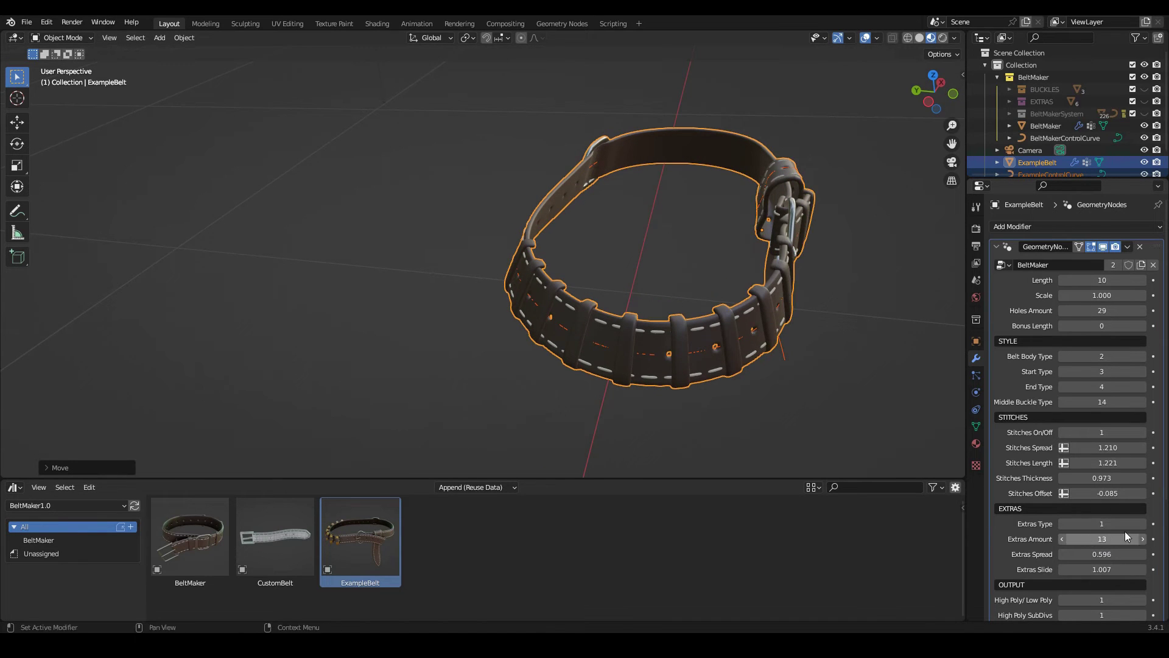
left_click(1142, 524)
left_click(1142, 524)
left_click(1142, 524)
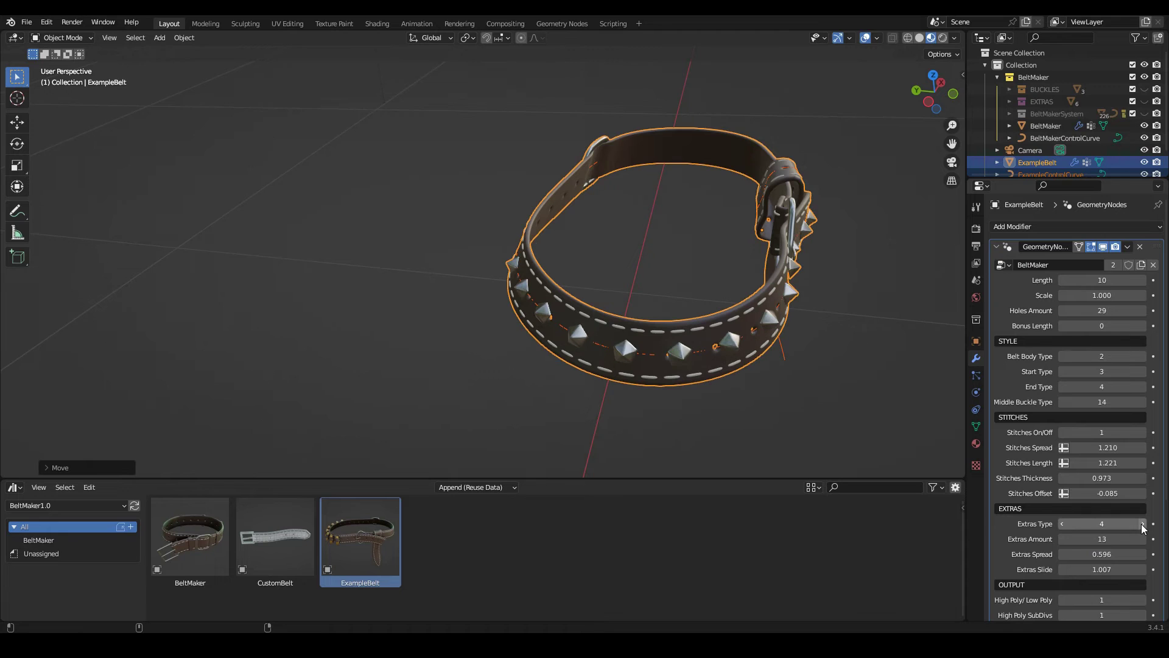
Step: Set the example belt's Extras Amount to 6, Extras Spread to 0.942 and Extras Slide to 1.000
scroll(1100, 542, "up", 5, "ctrl")
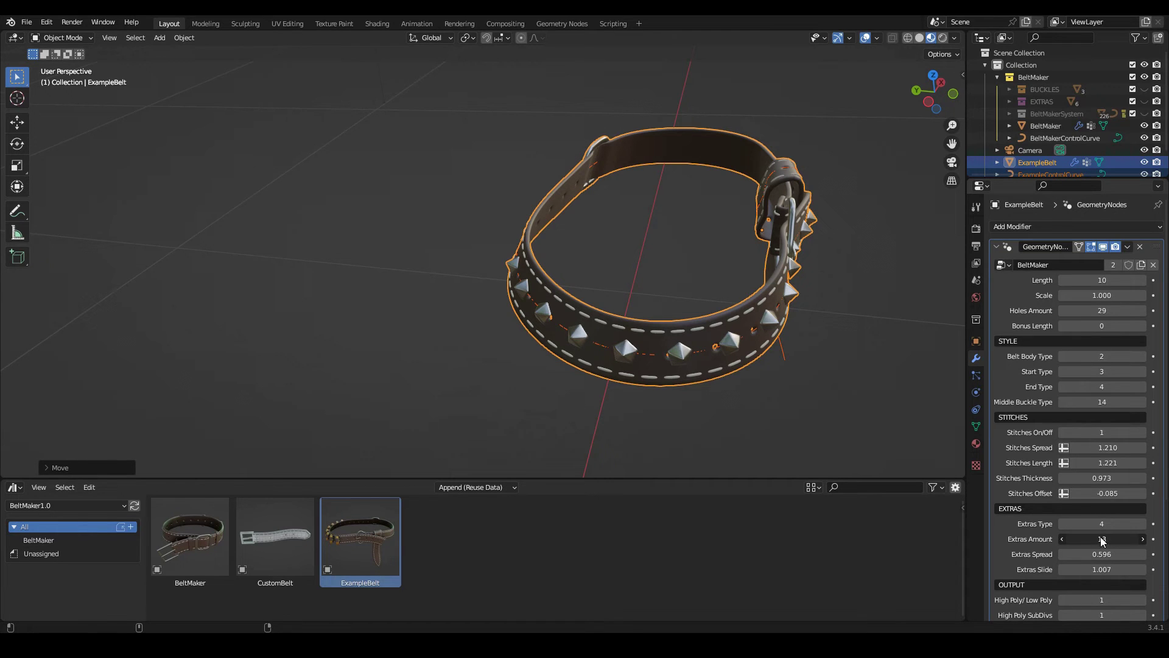
scroll(1100, 540, "down", 12, "ctrl")
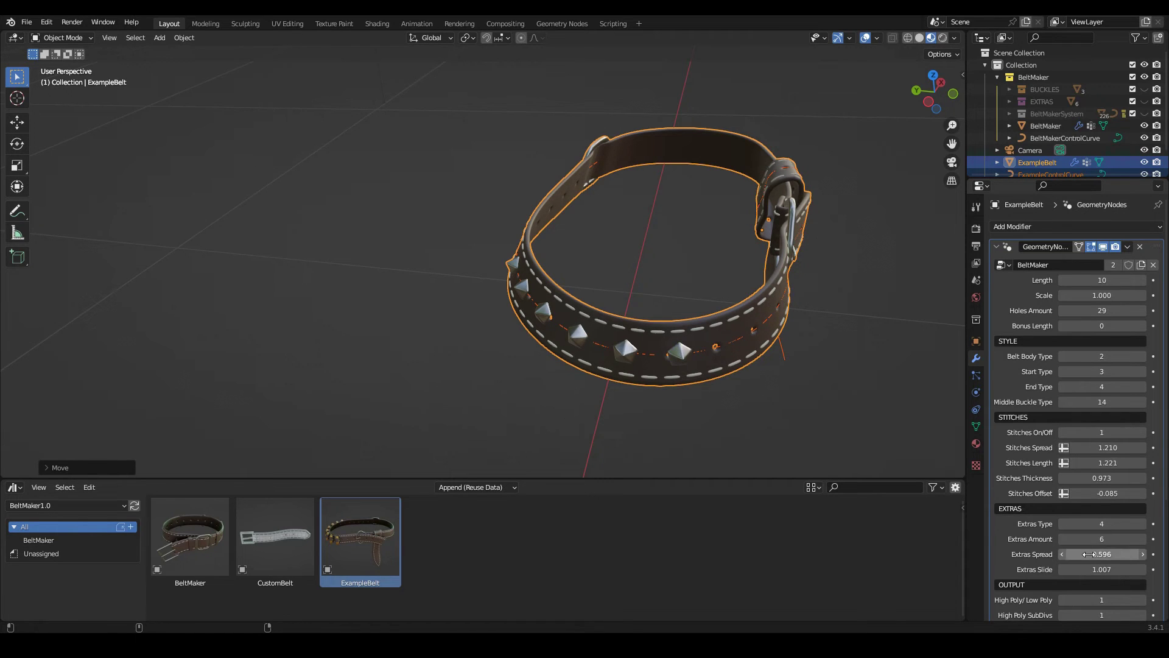
scroll(1101, 555, "up", 1, "ctrl")
left_click_drag(1102, 553, 1139, 539)
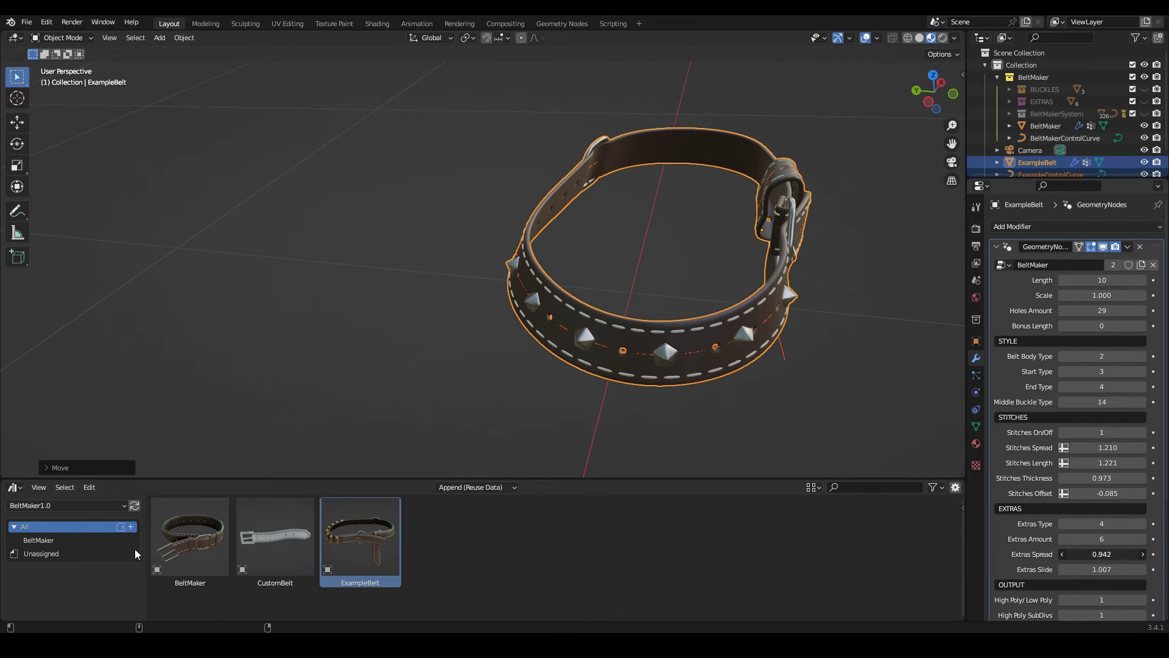
left_click_drag(1096, 569, 1087, 596)
middle_click_drag(771, 395, 828, 366)
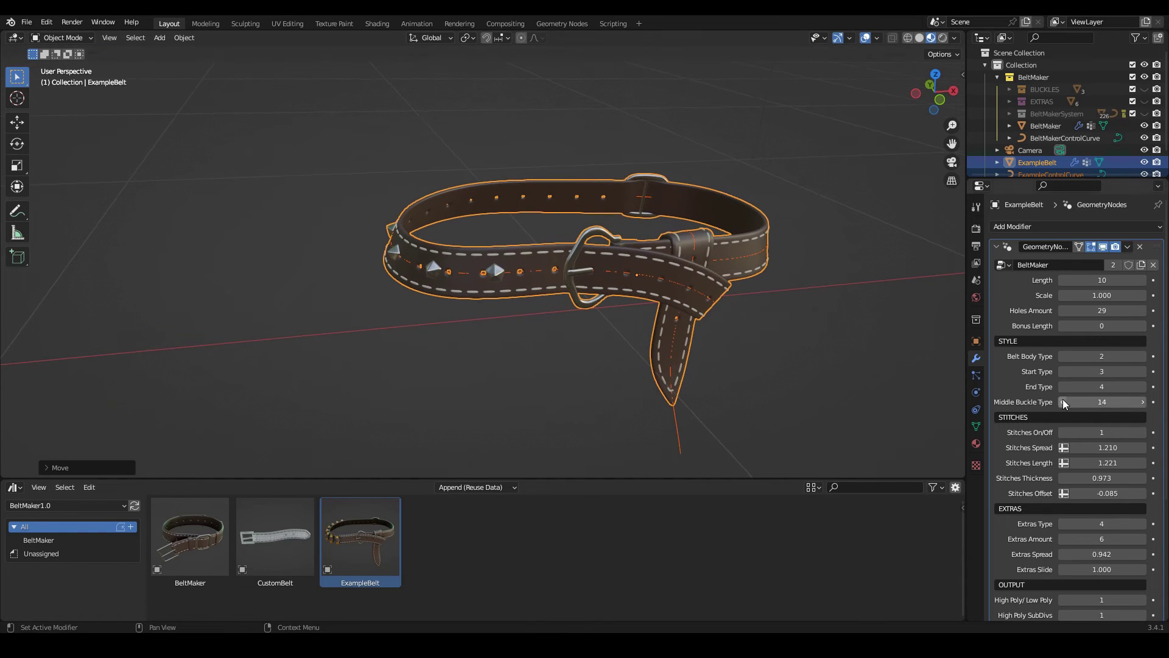
Step: Set the example belt's Belt Body Type to 1 and briefly check its mesh in wireframe
scroll(1048, 396, "down", 3)
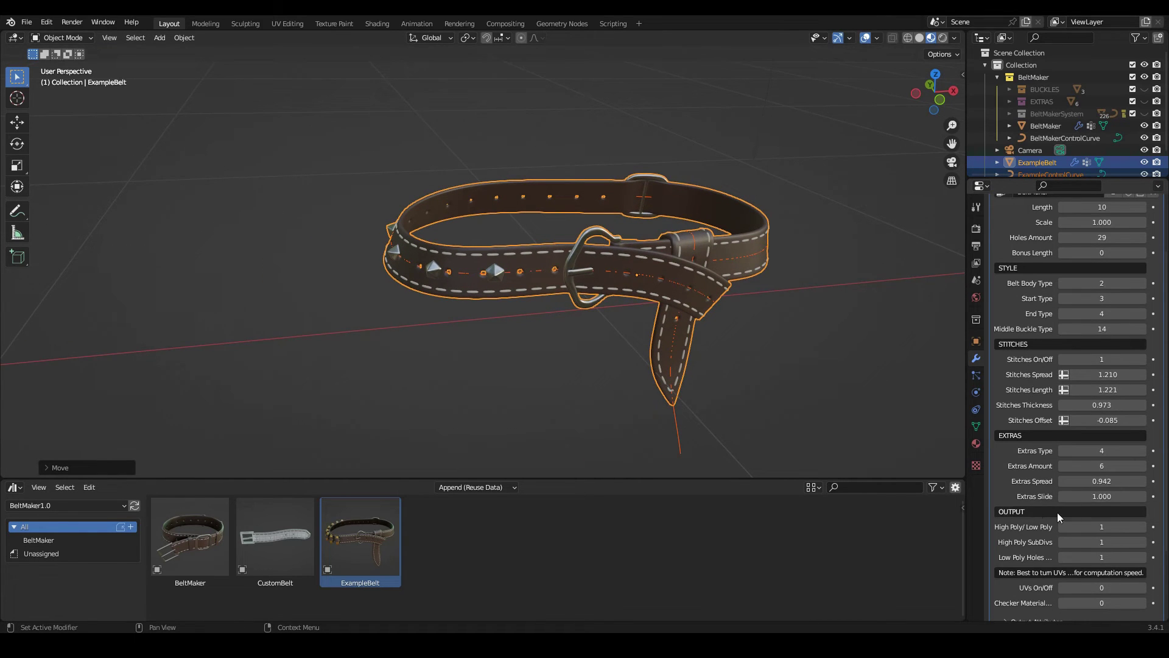
scroll(629, 347, "up", 3)
scroll(1025, 359, "up", 3)
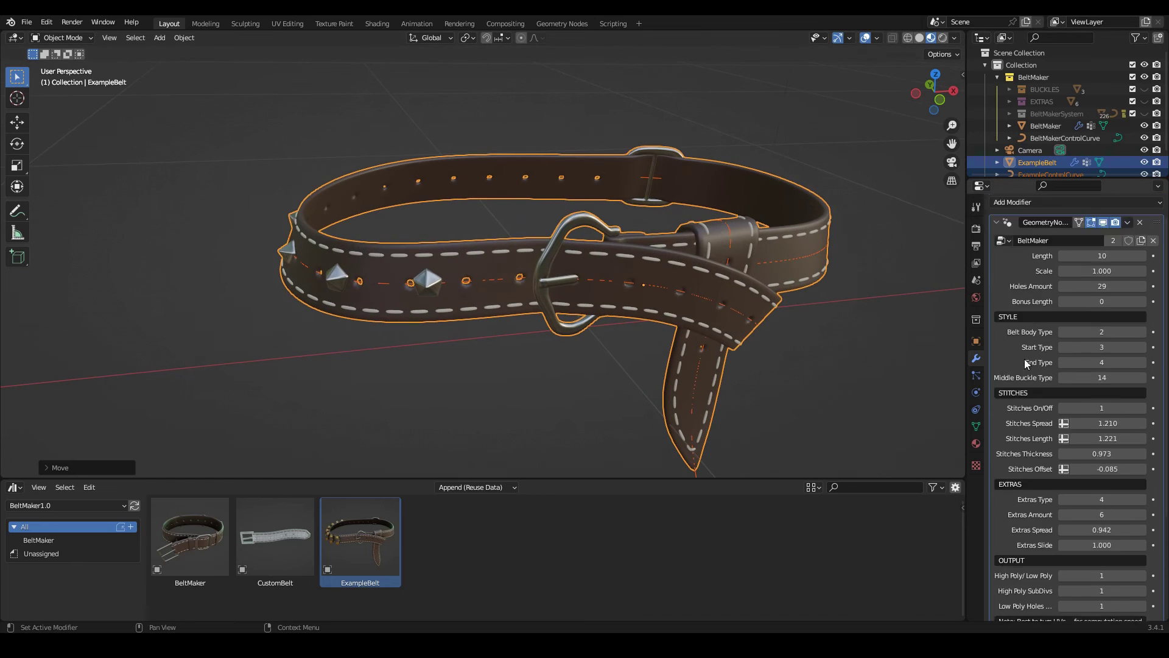
scroll(1024, 359, "up", 1)
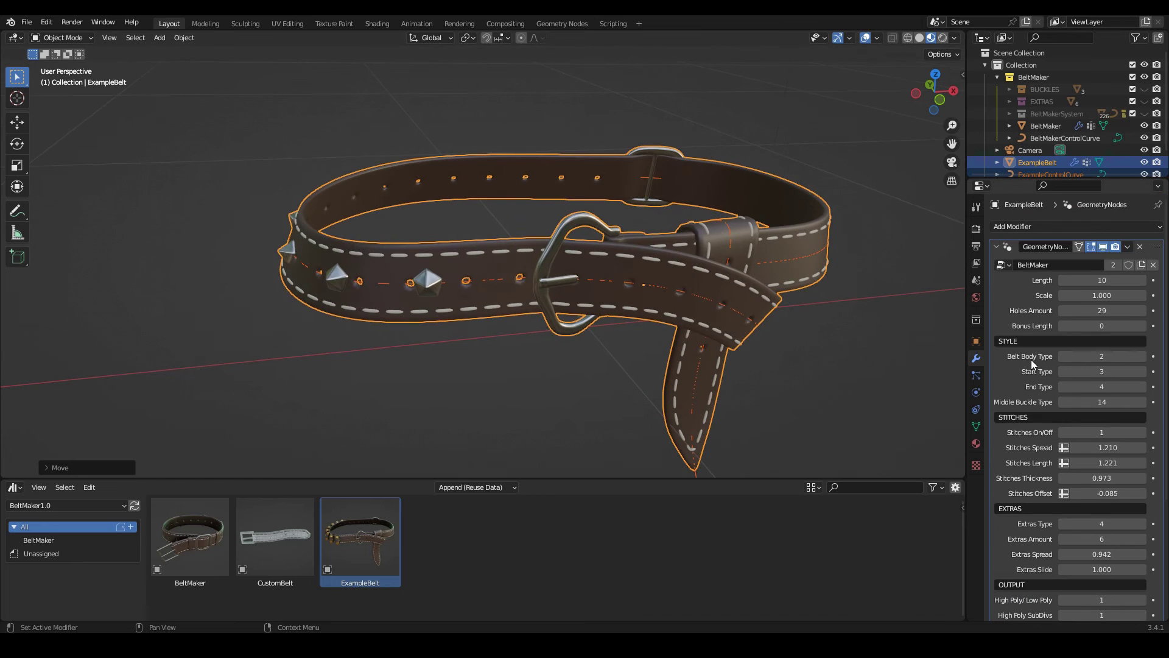
left_click(1064, 358)
middle_click_drag(679, 331, 765, 338)
key("shift+z")
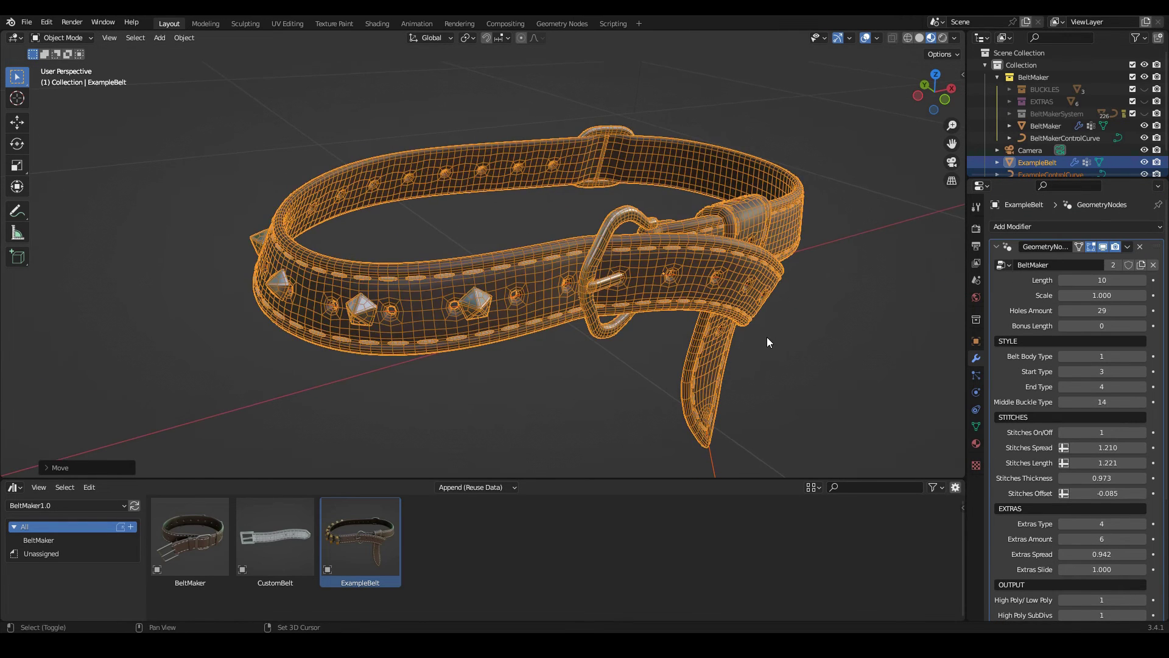
key("shift+z")
scroll(766, 367, "up", 2)
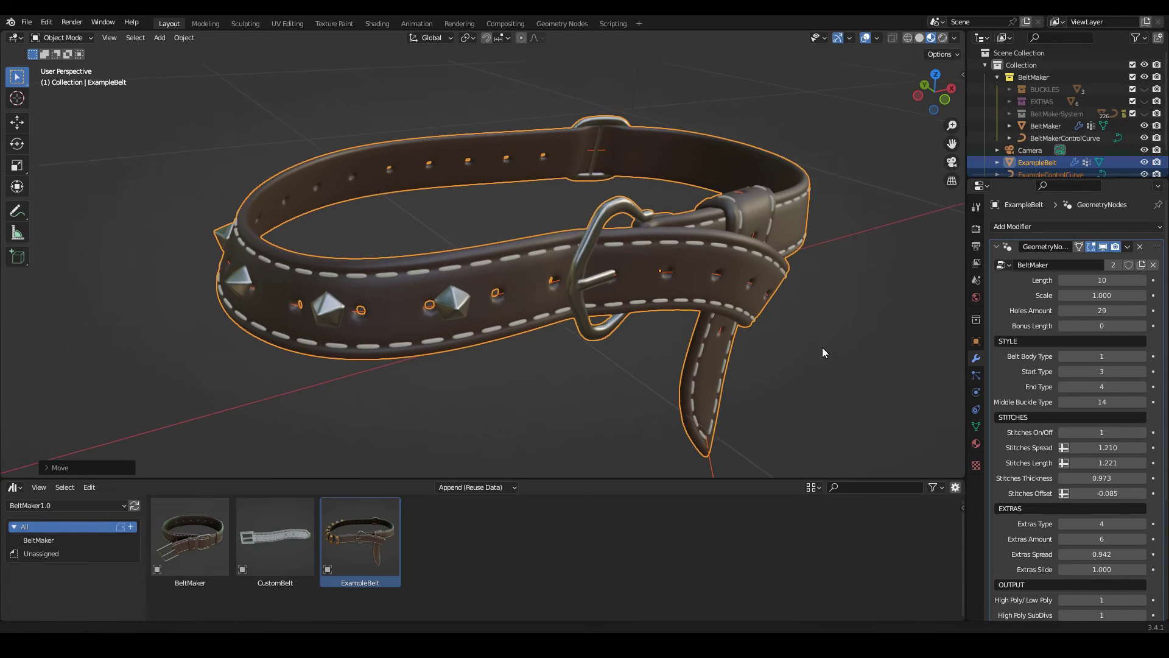
Step: Switch the belt's High Poly/Low Poly output to 2 and inspect the low-poly mesh with its wireframe displayed
middle_click_drag(822, 352, 806, 305)
scroll(1115, 446, "down", 2)
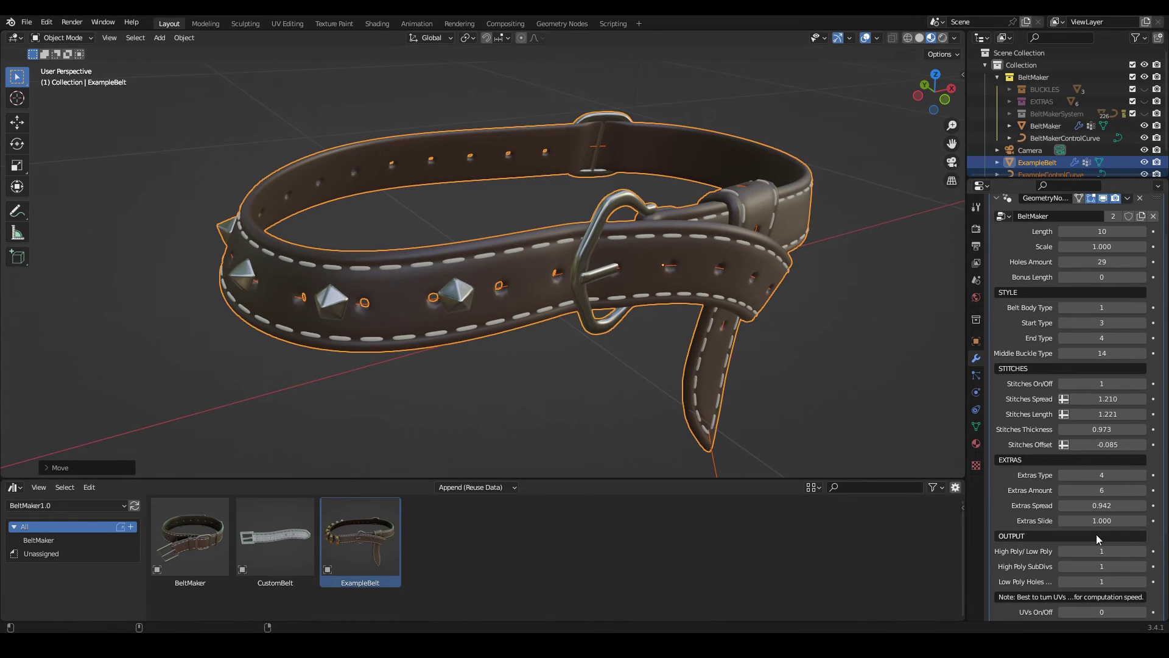
left_click_drag(1103, 551, 83, 551)
key("shift+z")
left_click_drag(1100, 551, 1066, 550)
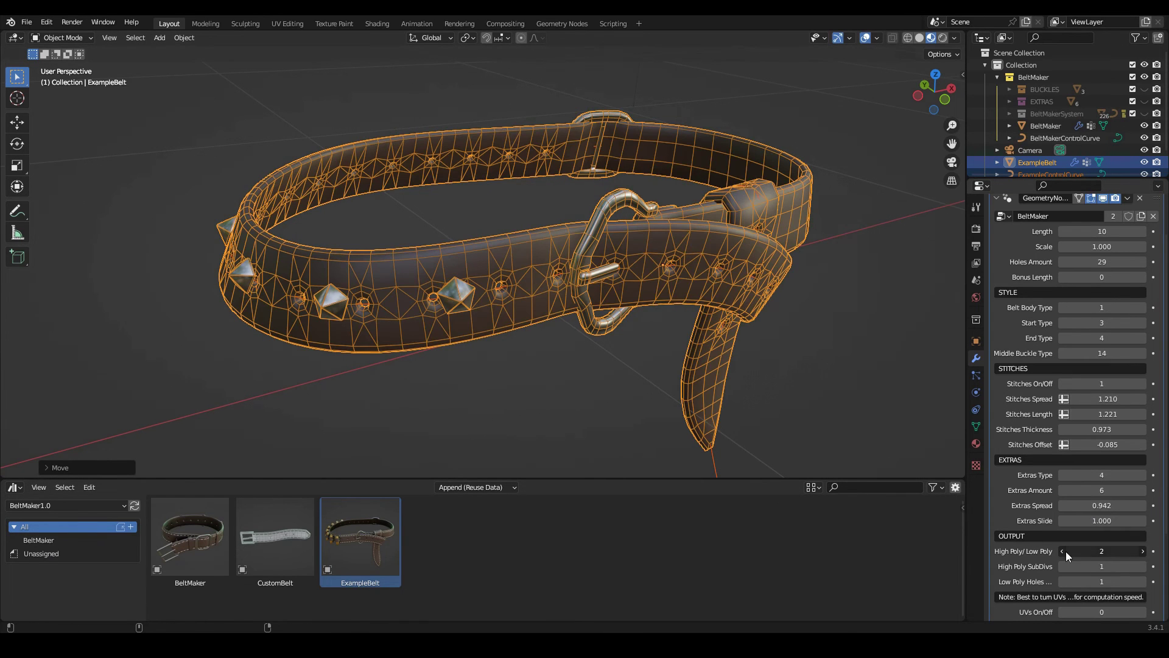
left_click_drag(872, 521, 919, 517)
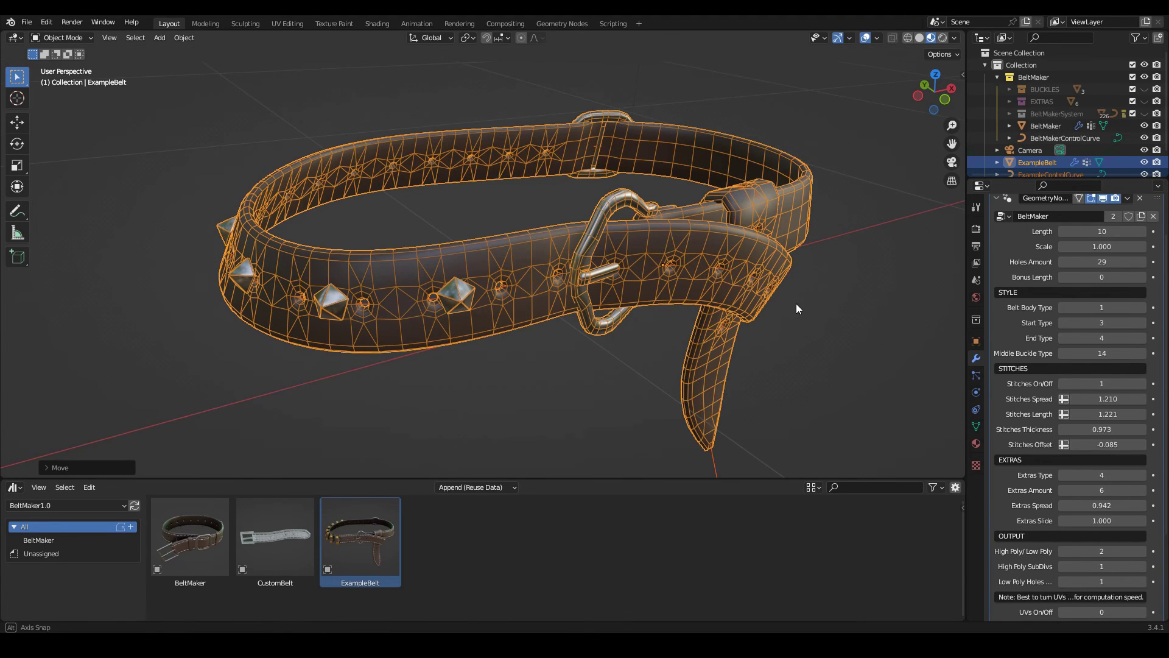
middle_click_drag(796, 303, 795, 309)
middle_click_drag(682, 251, 592, 262)
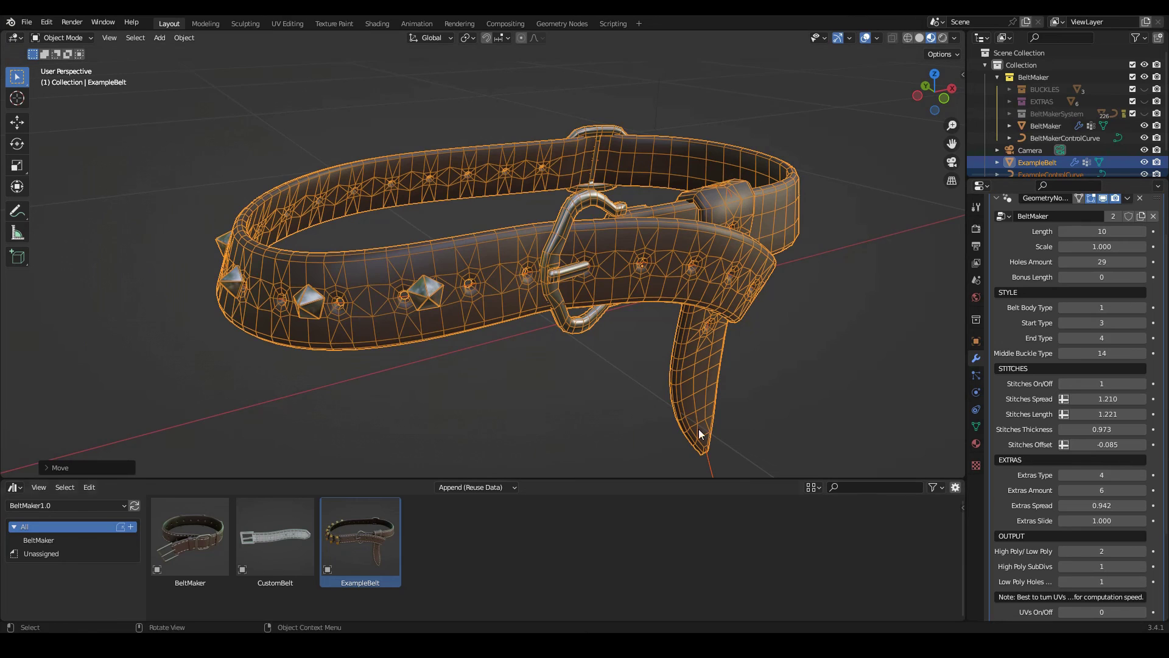
middle_click_drag(699, 429, 606, 371)
middle_click_drag(504, 340, 554, 364)
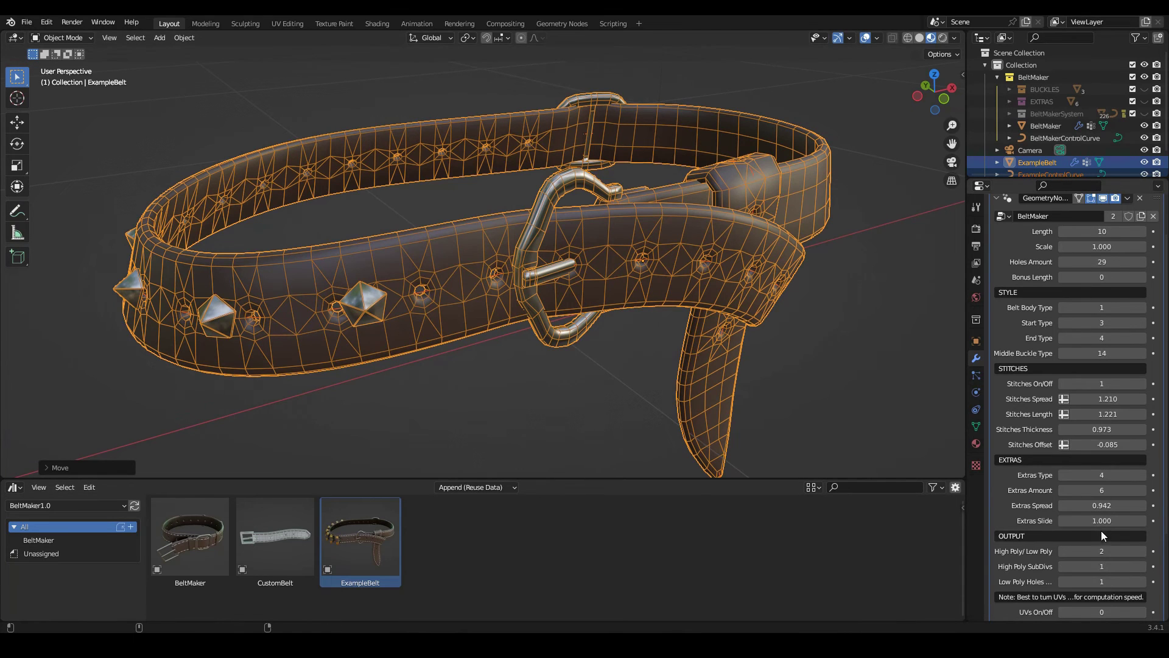
Step: Set Low Poly Holes to 0, return High Poly/Low Poly to 1 and look closely at the belt holes without wireframe
left_click_drag(1102, 580, 885, 572)
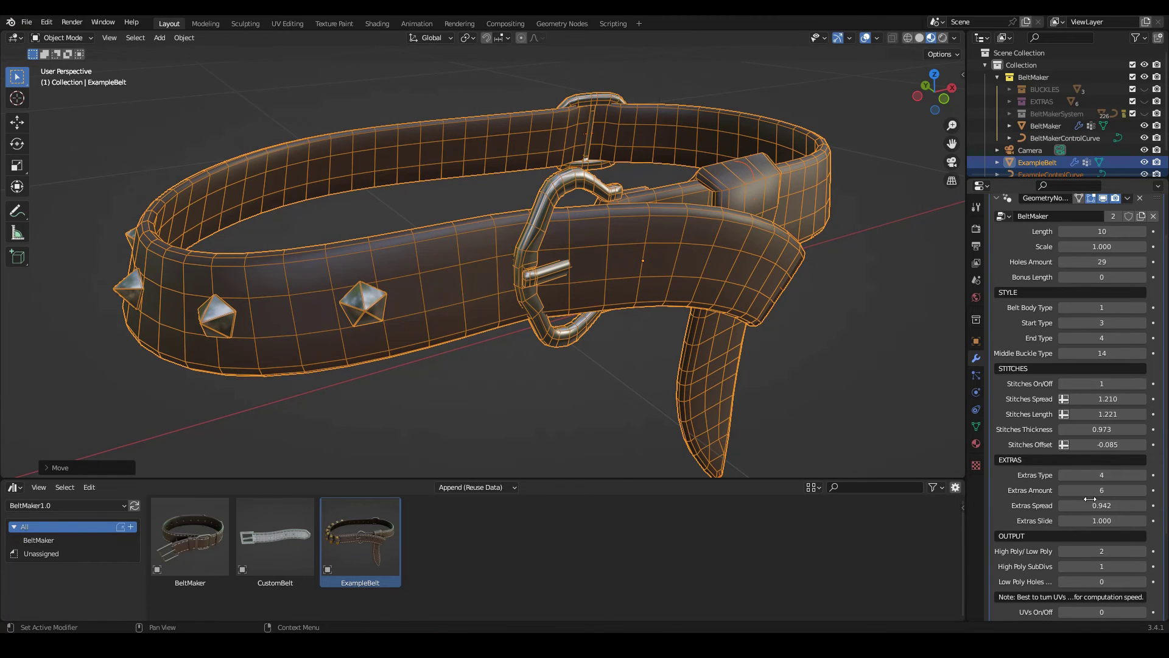
left_click(1062, 551)
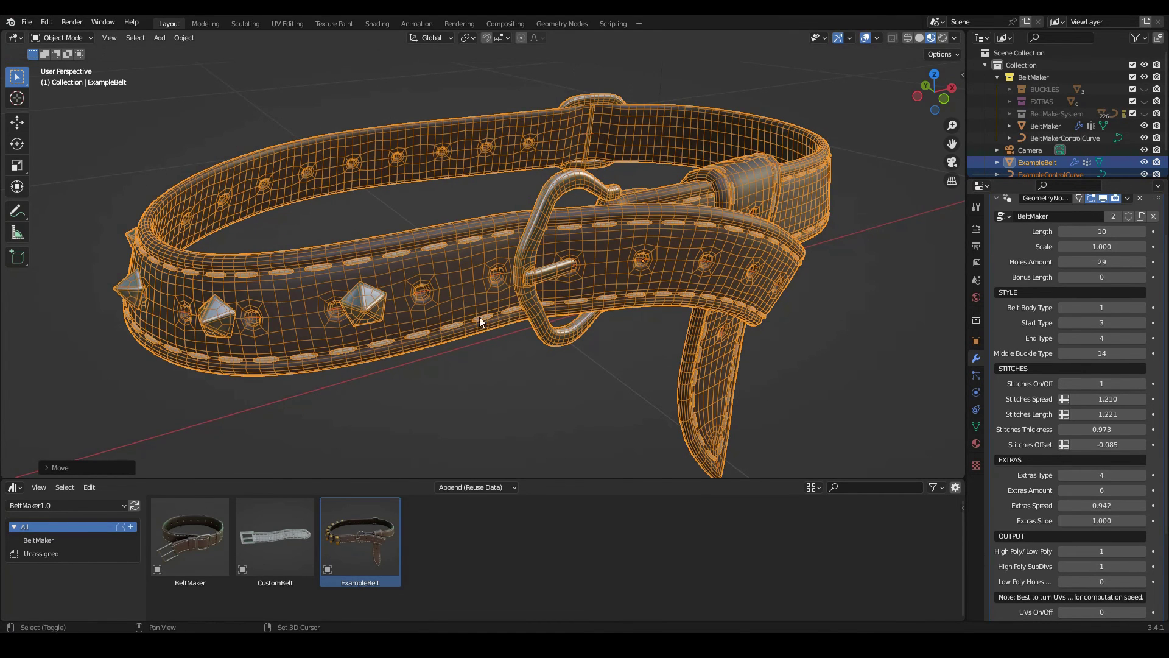
scroll(396, 292, "up", 6)
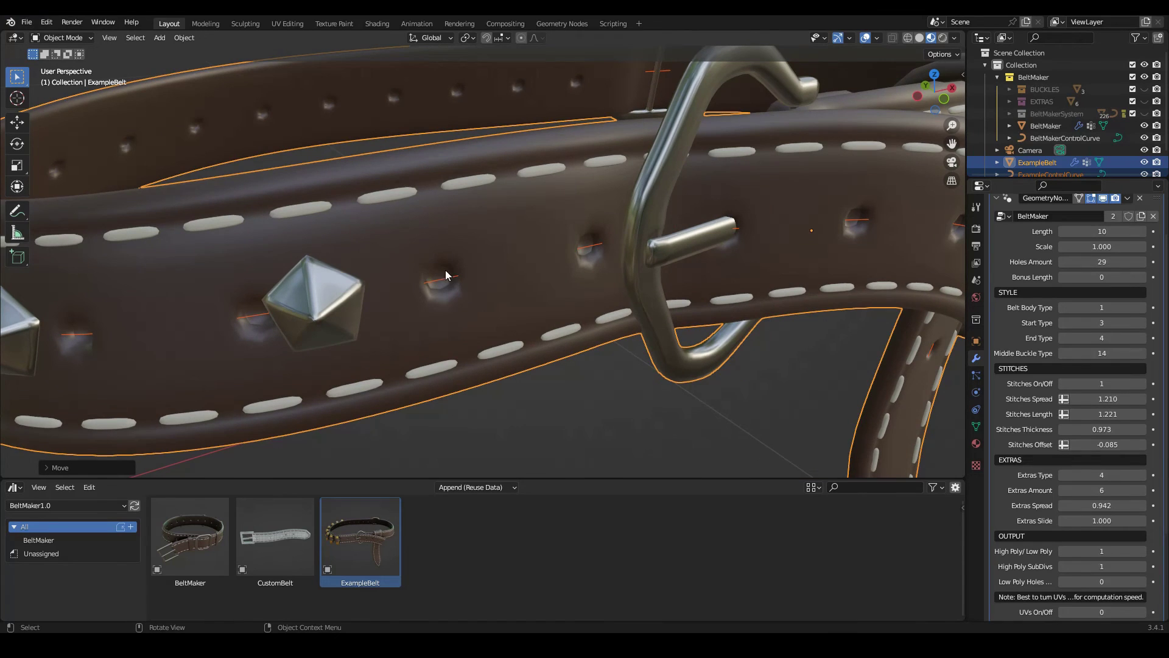
scroll(537, 308, "down", 6)
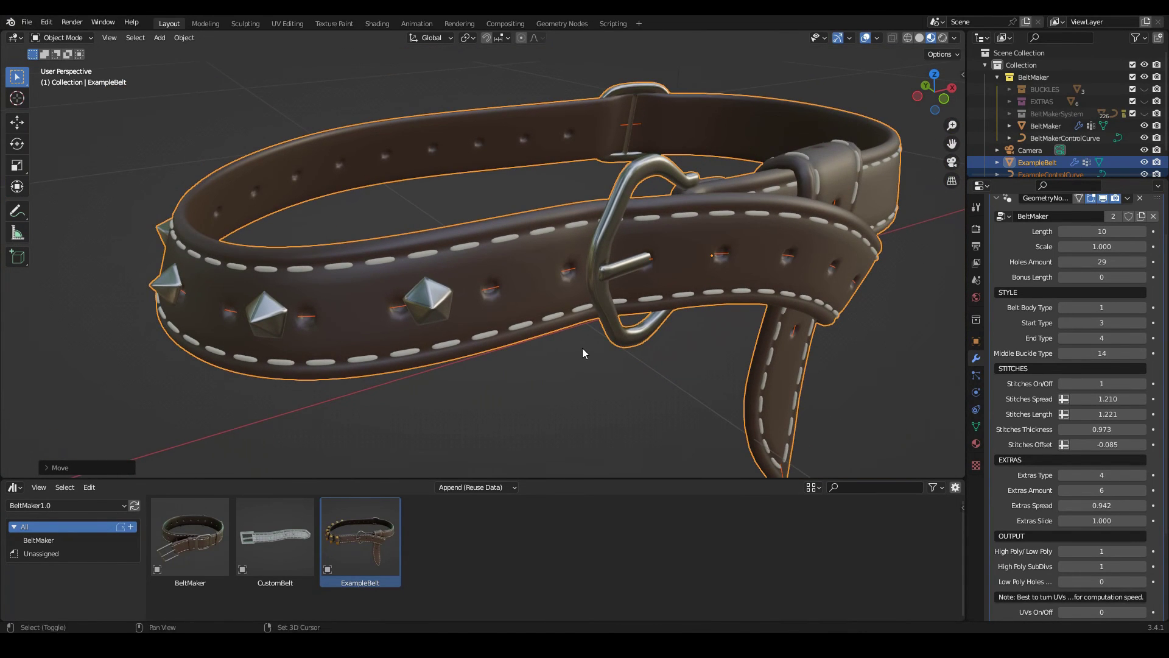
Step: Try High Poly SubDivs at 2 on the example belt and return it to 1
scroll(582, 352, "down", 3)
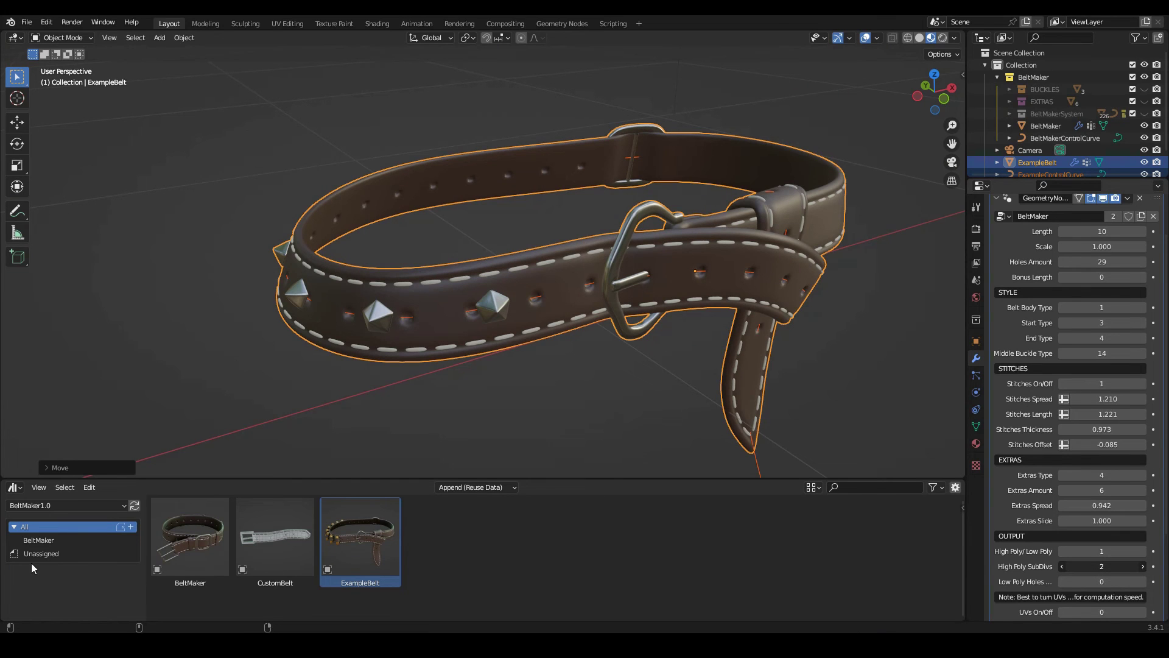
left_click(1141, 567)
left_click(1061, 567)
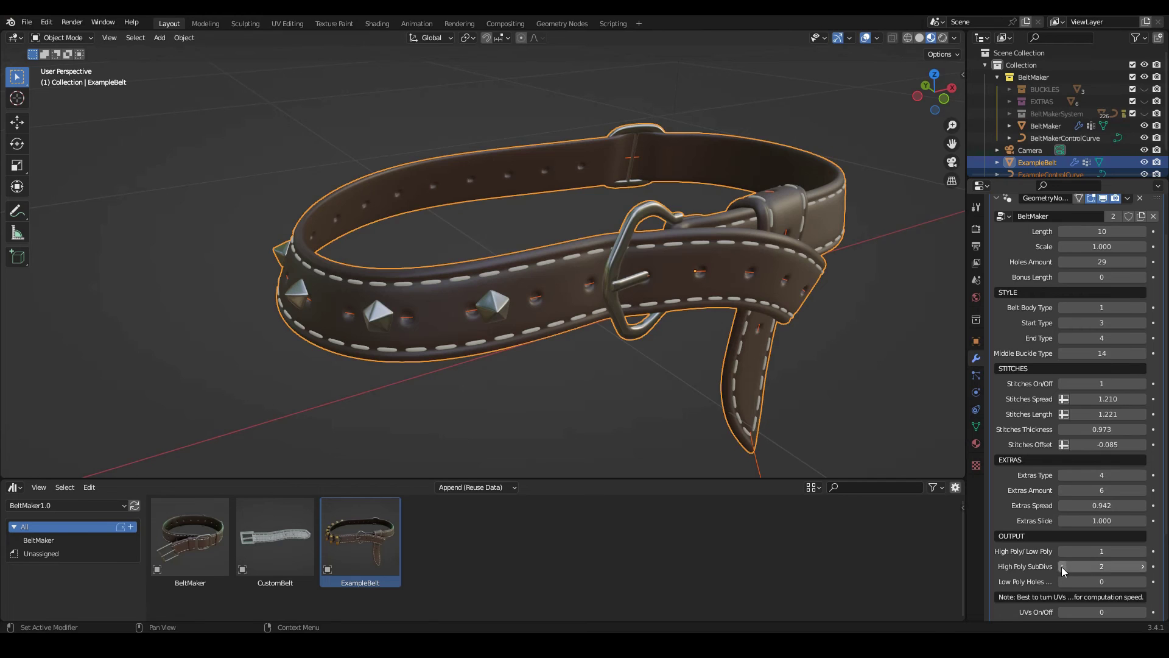
Step: Set Checker Material and UVs On/Off to 1 and check the texture layout on the example belt
scroll(1043, 395, "down", 3)
middle_click_drag(670, 308, 835, 385, "shift")
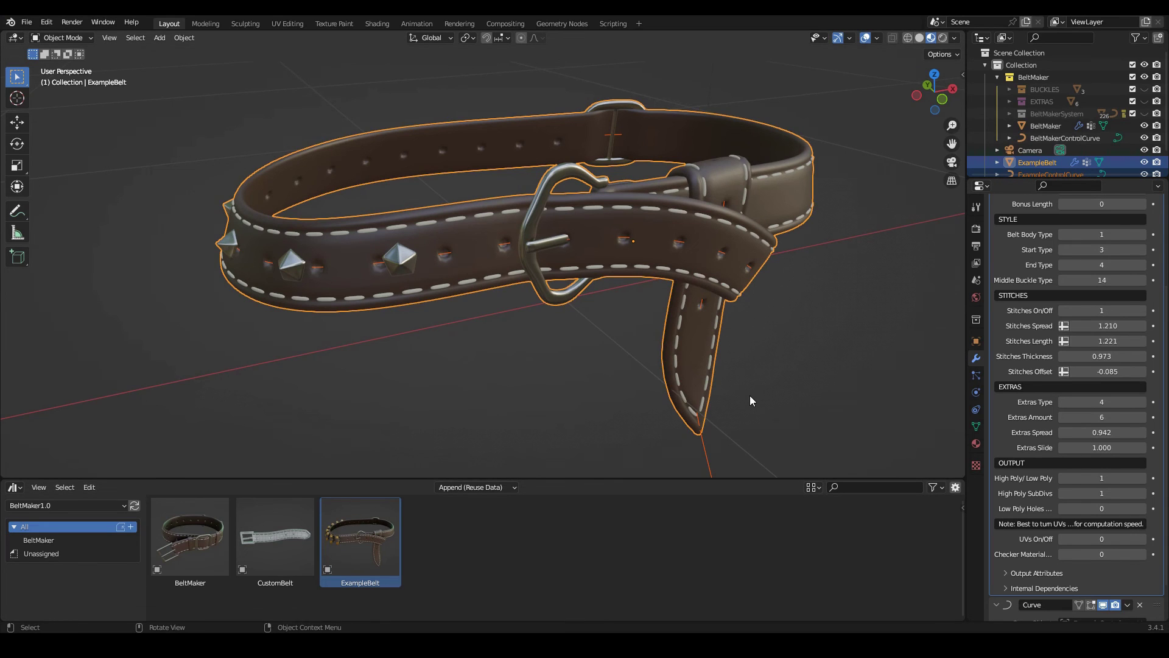
middle_click_drag(751, 336, 835, 390)
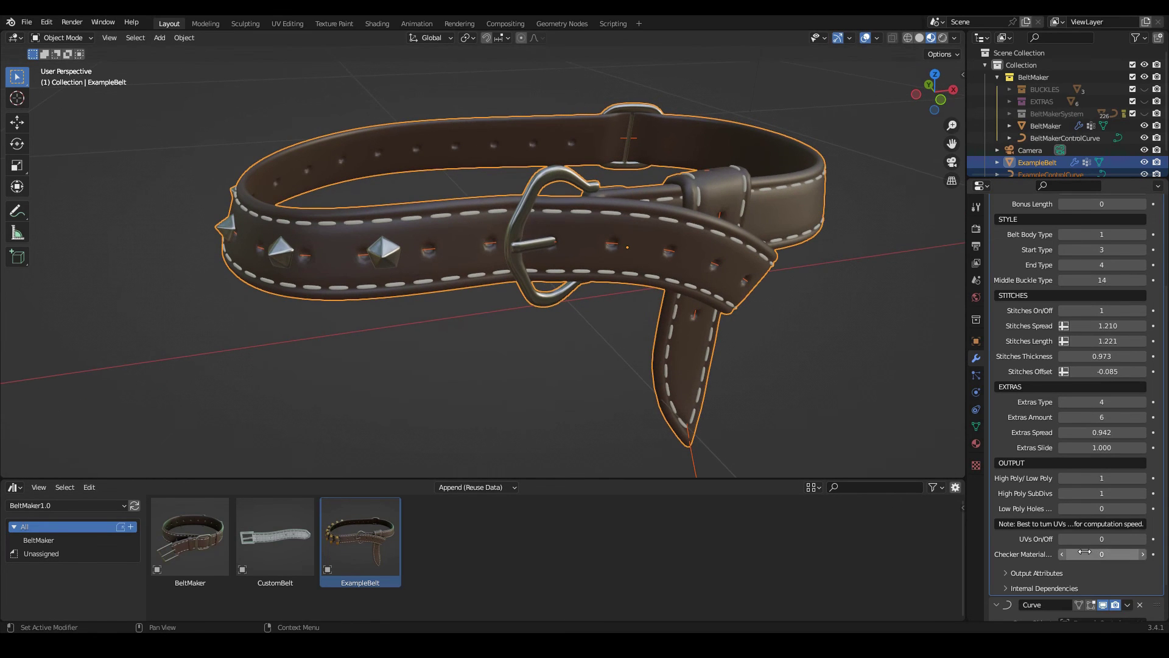
left_click_drag(1103, 554, 57, 556)
middle_click_drag(429, 290, 631, 299)
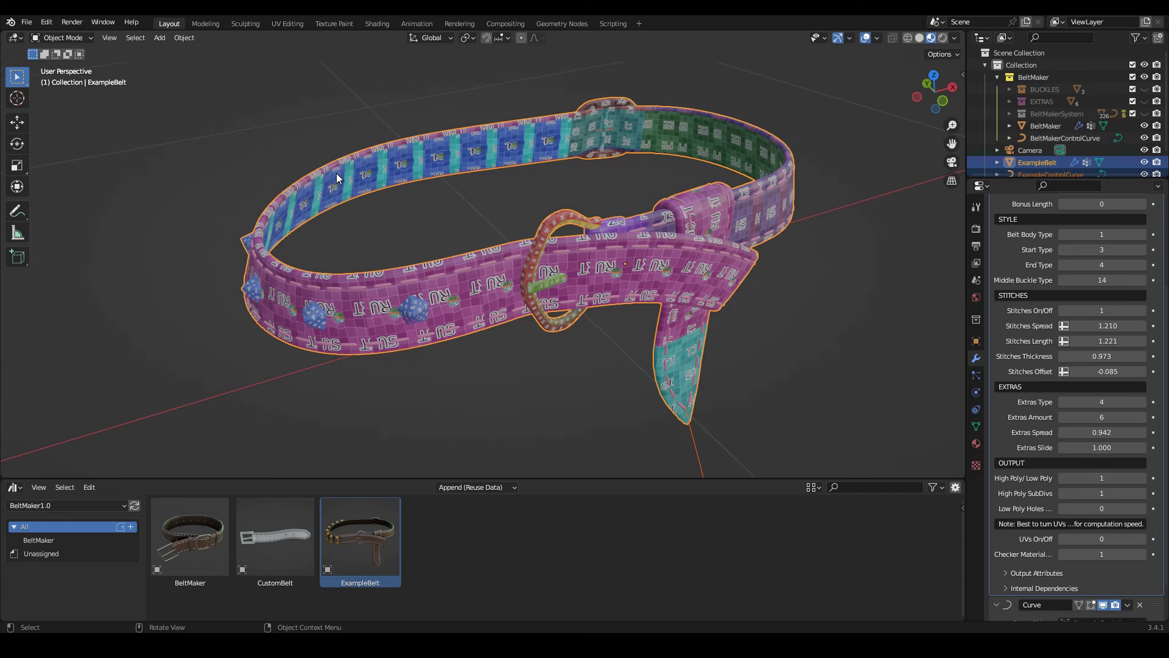
middle_click_drag(788, 395, 792, 399)
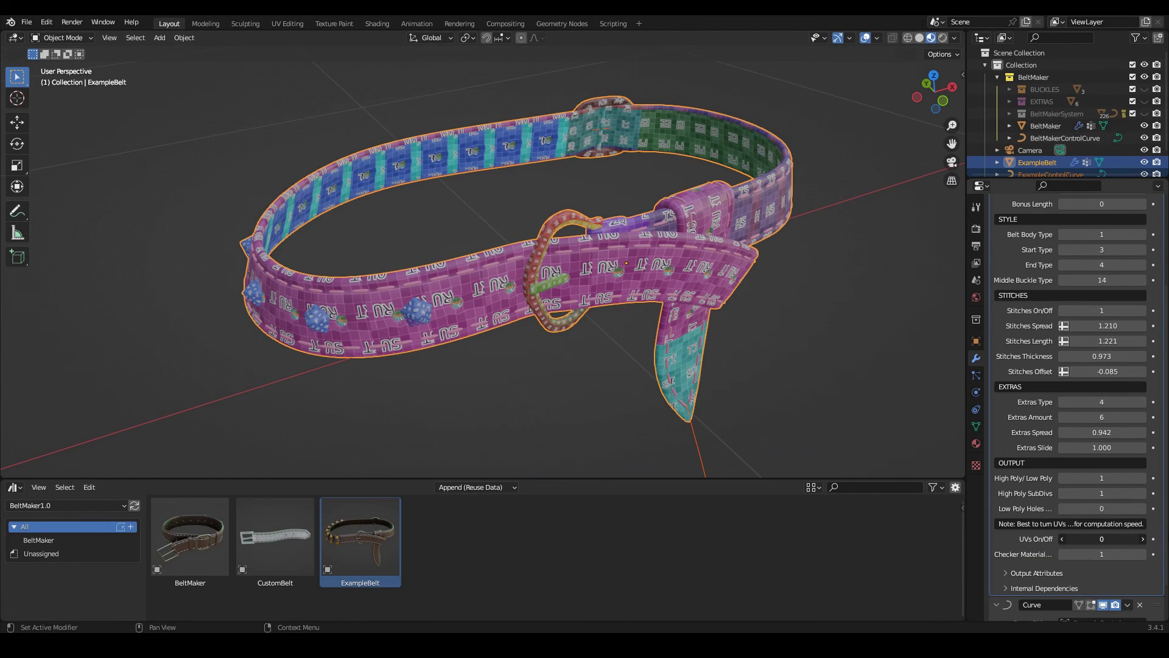
left_click(1143, 539)
middle_click_drag(596, 397, 772, 353)
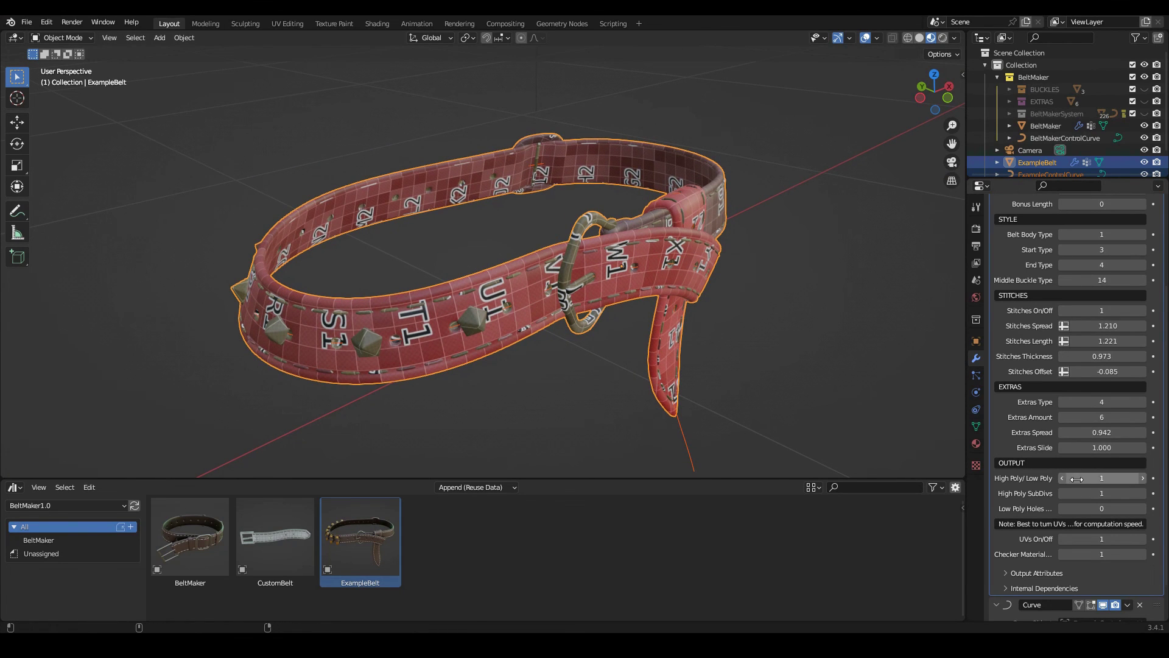
Step: Set the checkered belt's High Poly/Low Poly output to 2 and view it alongside the first belt
left_click_drag(1077, 480, 110, 480)
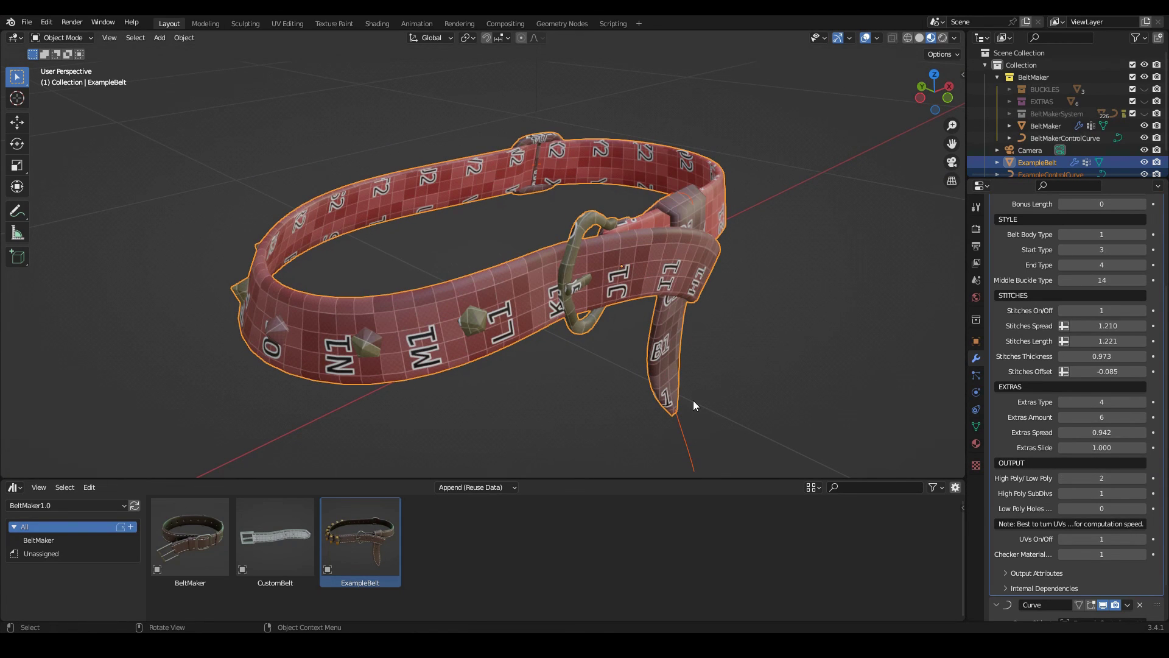
middle_click_drag(658, 342, 588, 357, "shift")
scroll(581, 368, "down", 3)
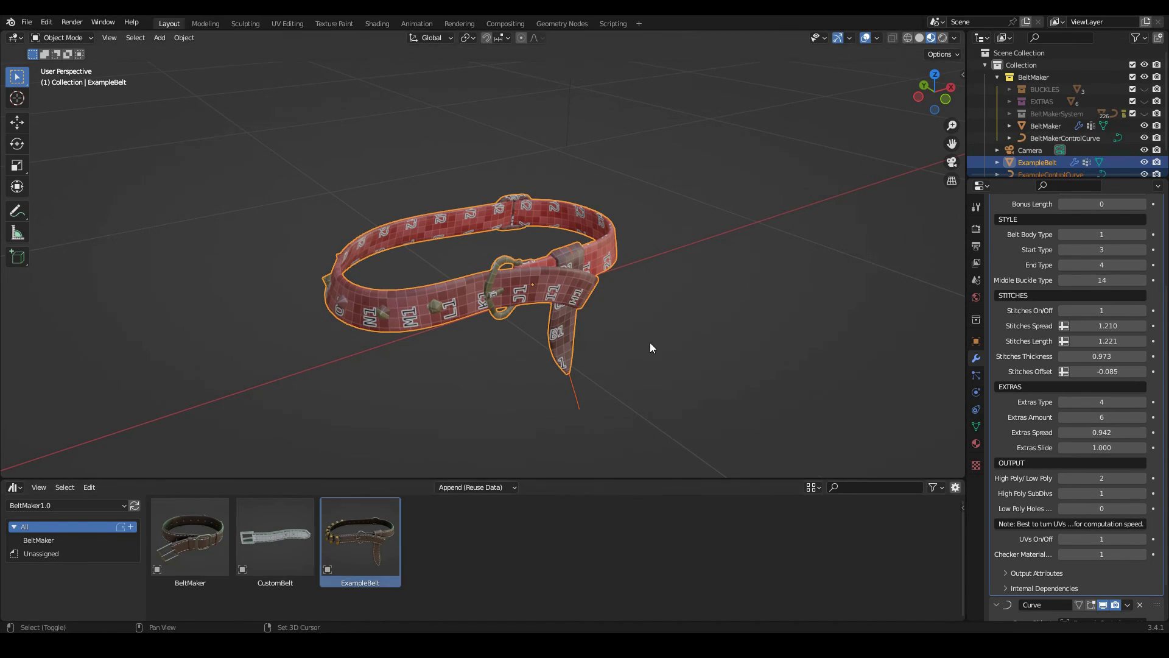
scroll(646, 357, "down", 3)
middle_click_drag(644, 371, 676, 363)
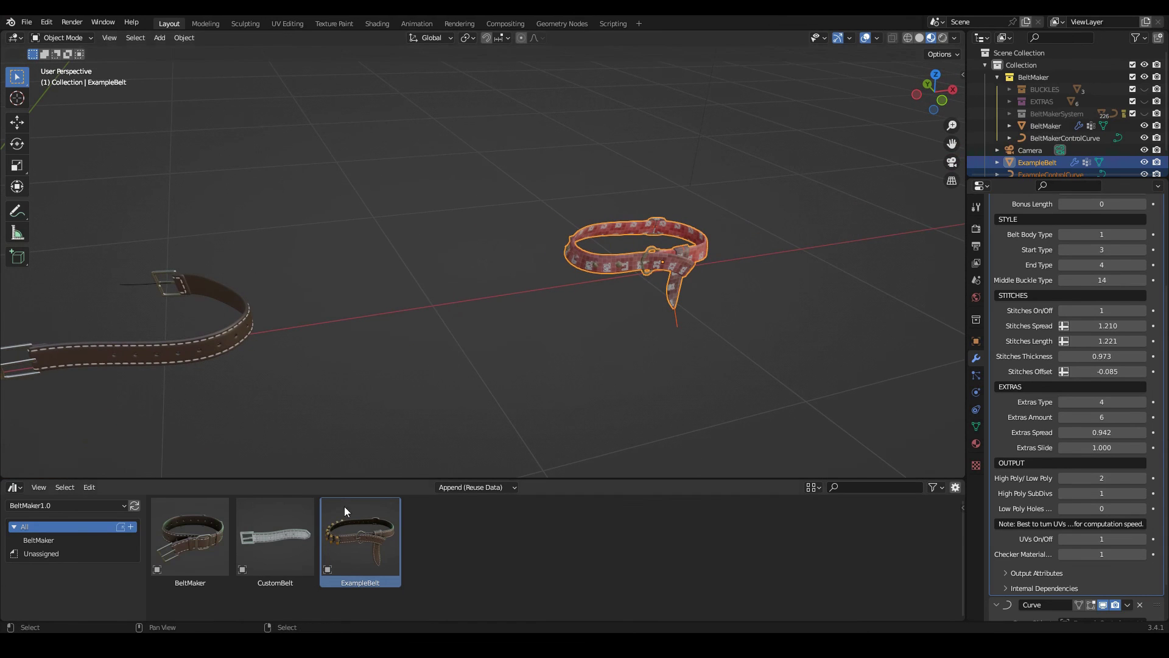
Step: Add the CustomBelt asset to the scene, move it beyond the checkered belt, away from the brown belt, and examine its template parts and notes
left_click_drag(308, 518, 451, 318)
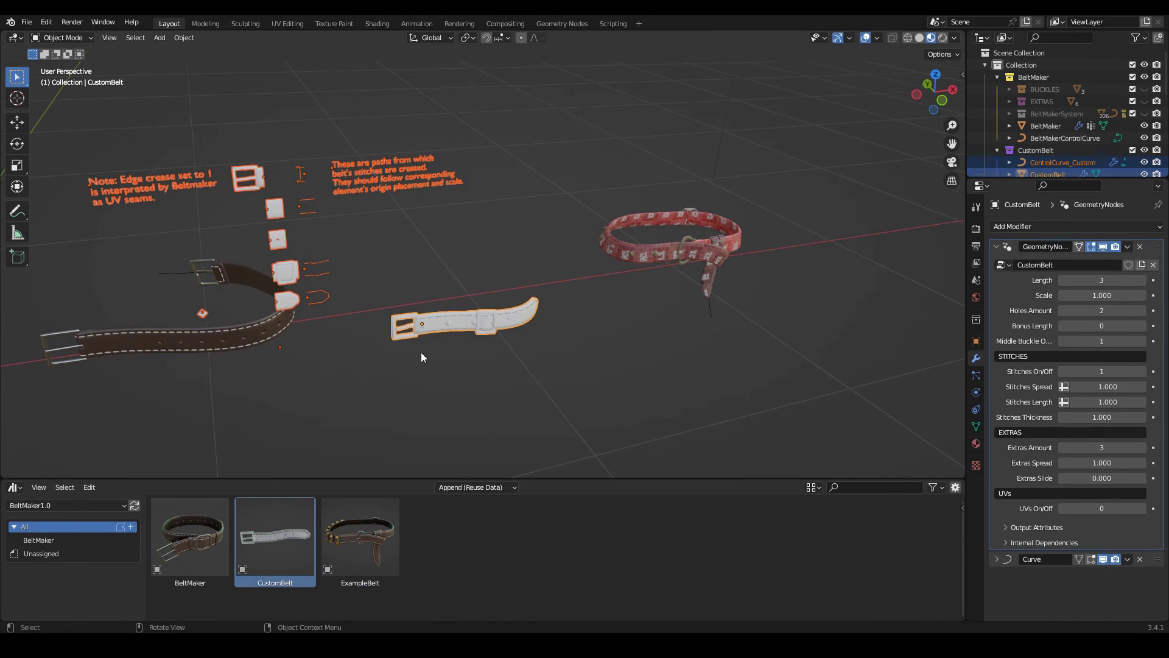
key("g")
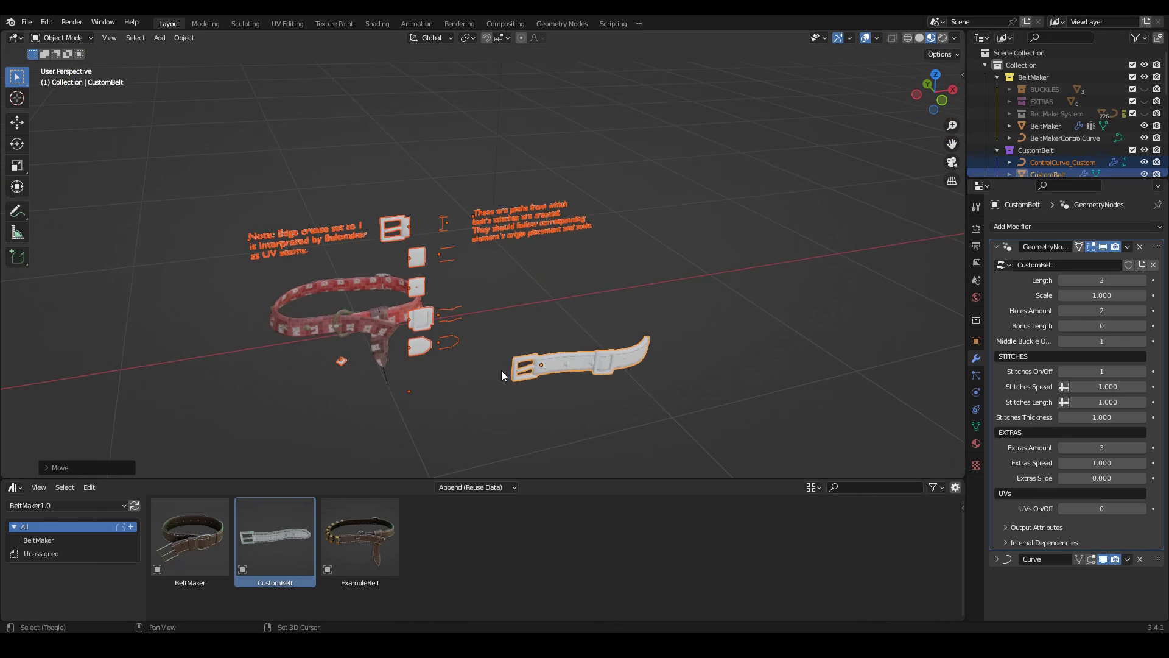
left_click(502, 370)
middle_click_drag(491, 333, 571, 307)
scroll(564, 318, "up", 1)
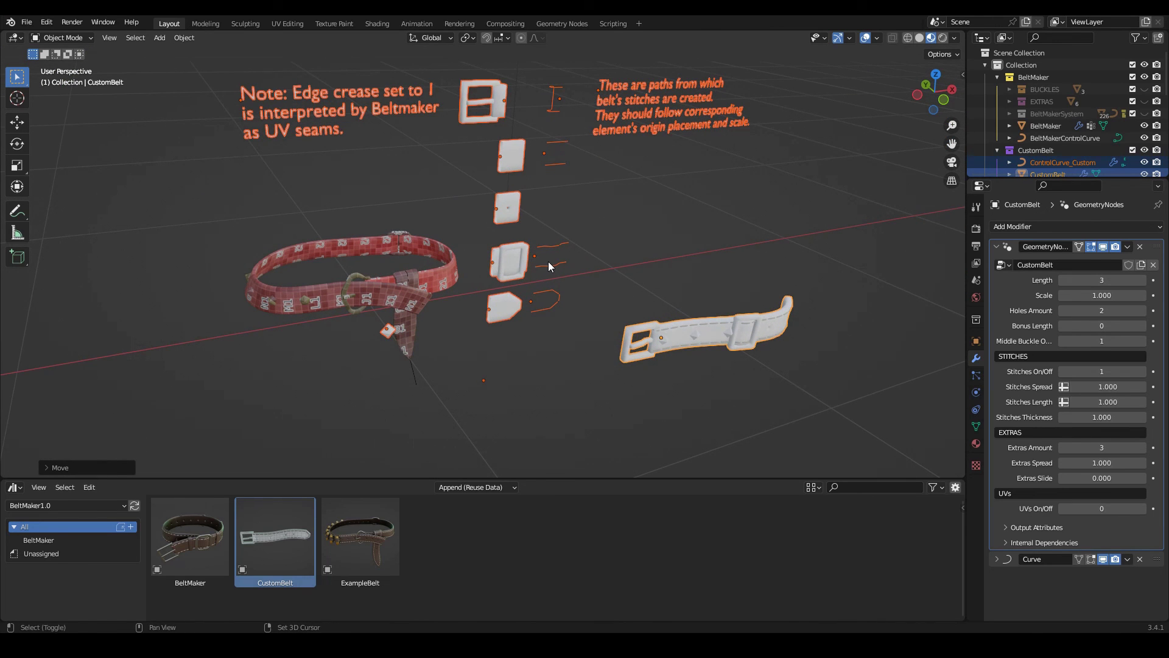
middle_click_drag(549, 262, 612, 311)
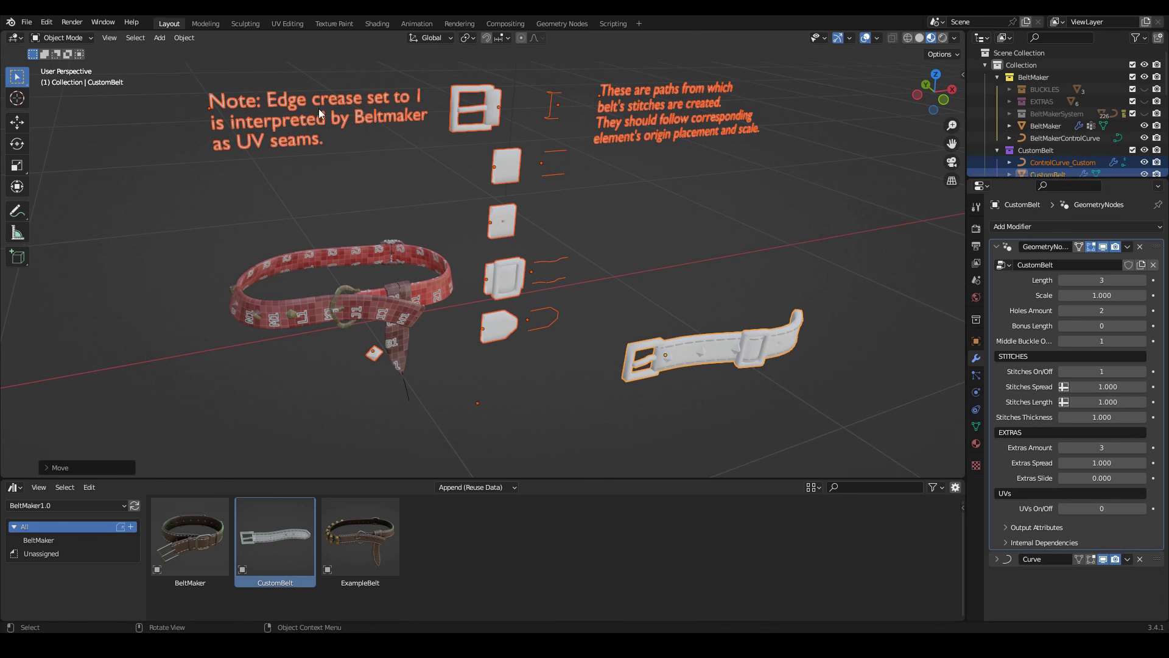
scroll(701, 256, "down", 3)
middle_click_drag(692, 305, 730, 282)
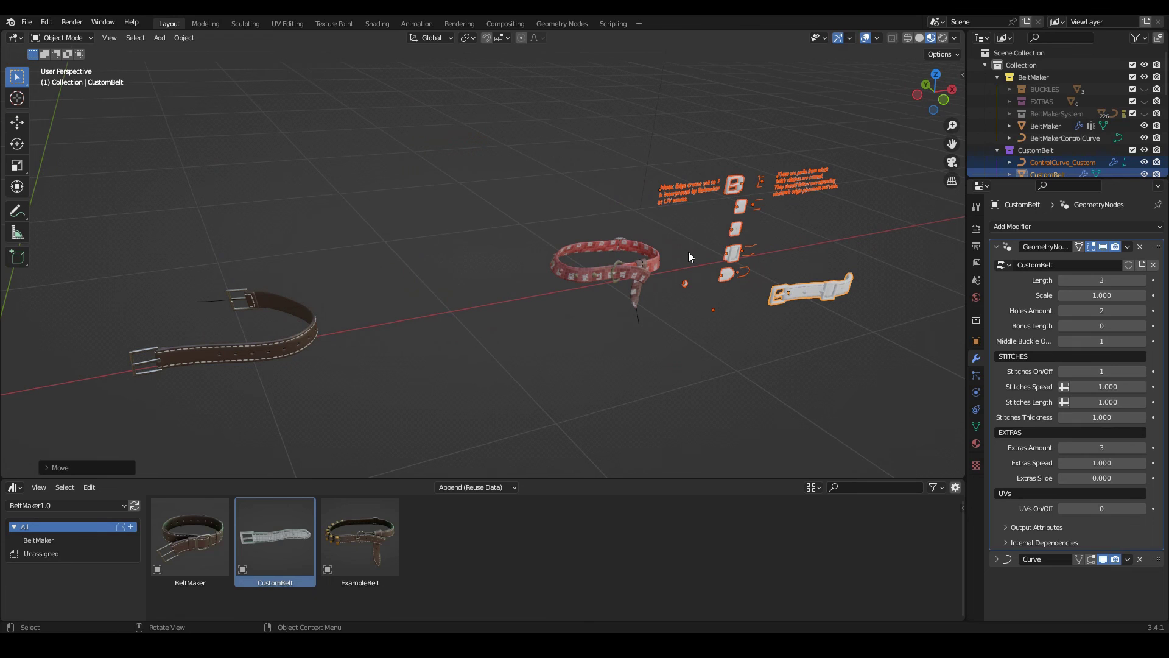
middle_click_drag(685, 251, 678, 254)
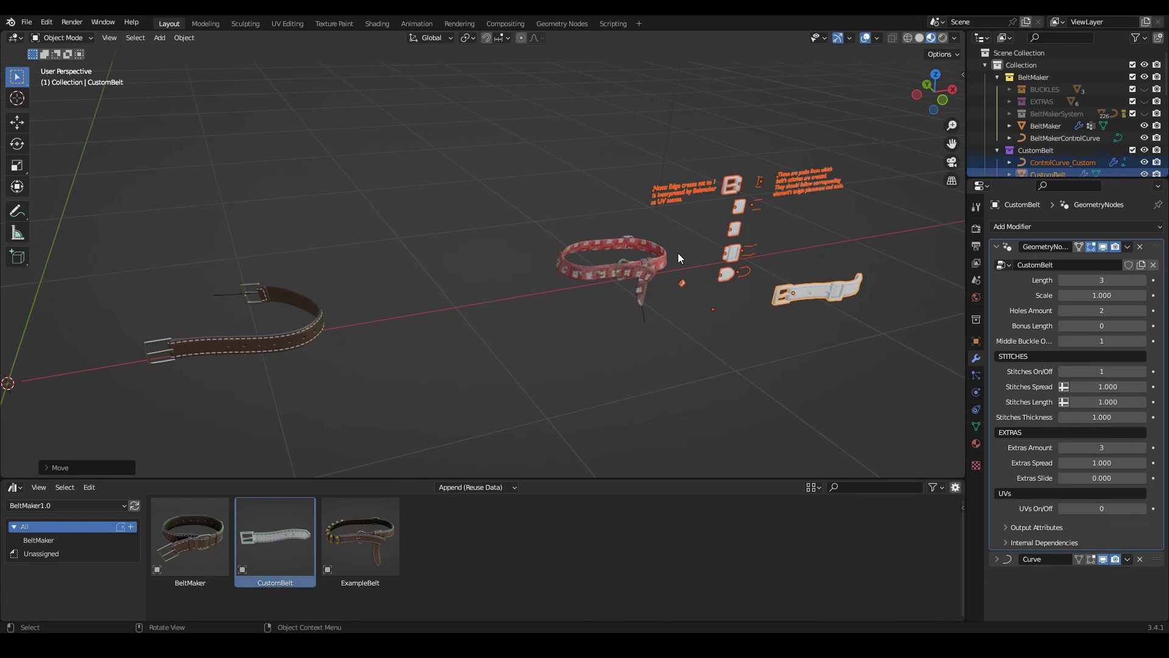